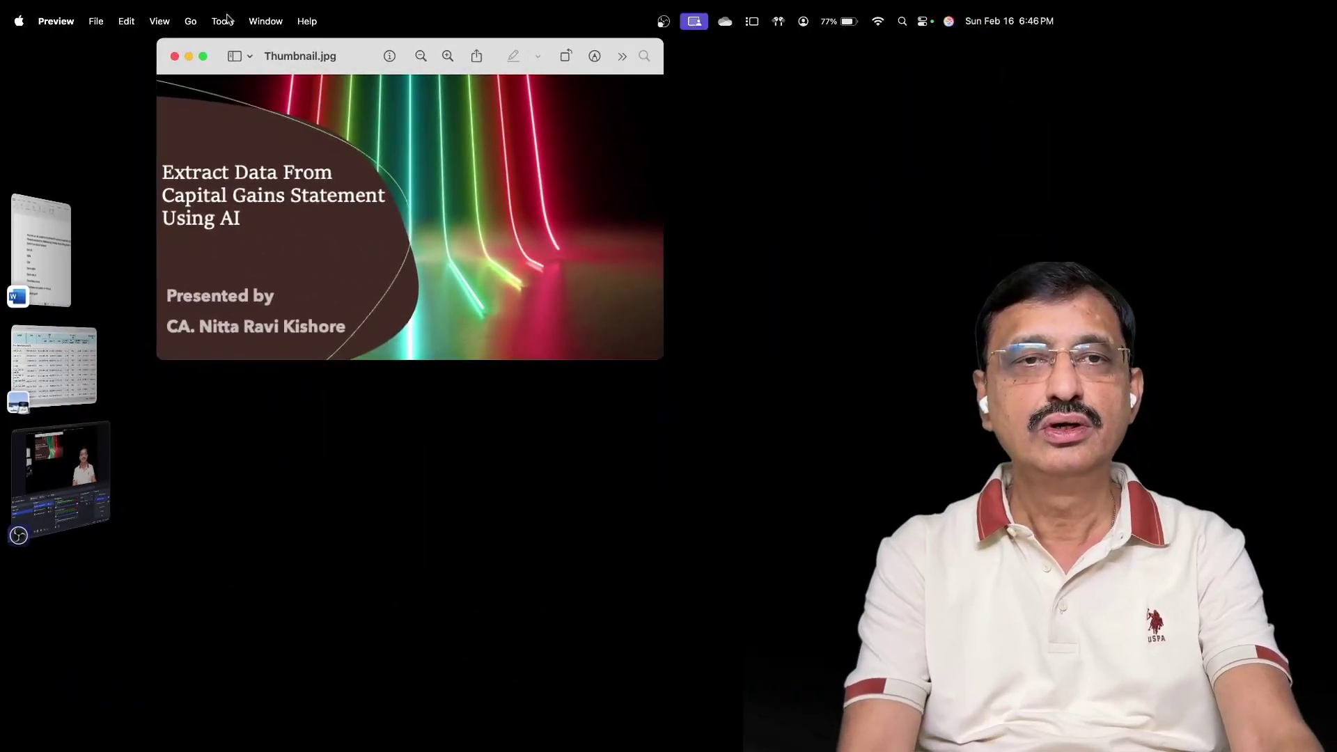
# Close the thumbnail to reveal the capital gains statement screenshot and view window arrangement options.
pyautogui.press('super+w')
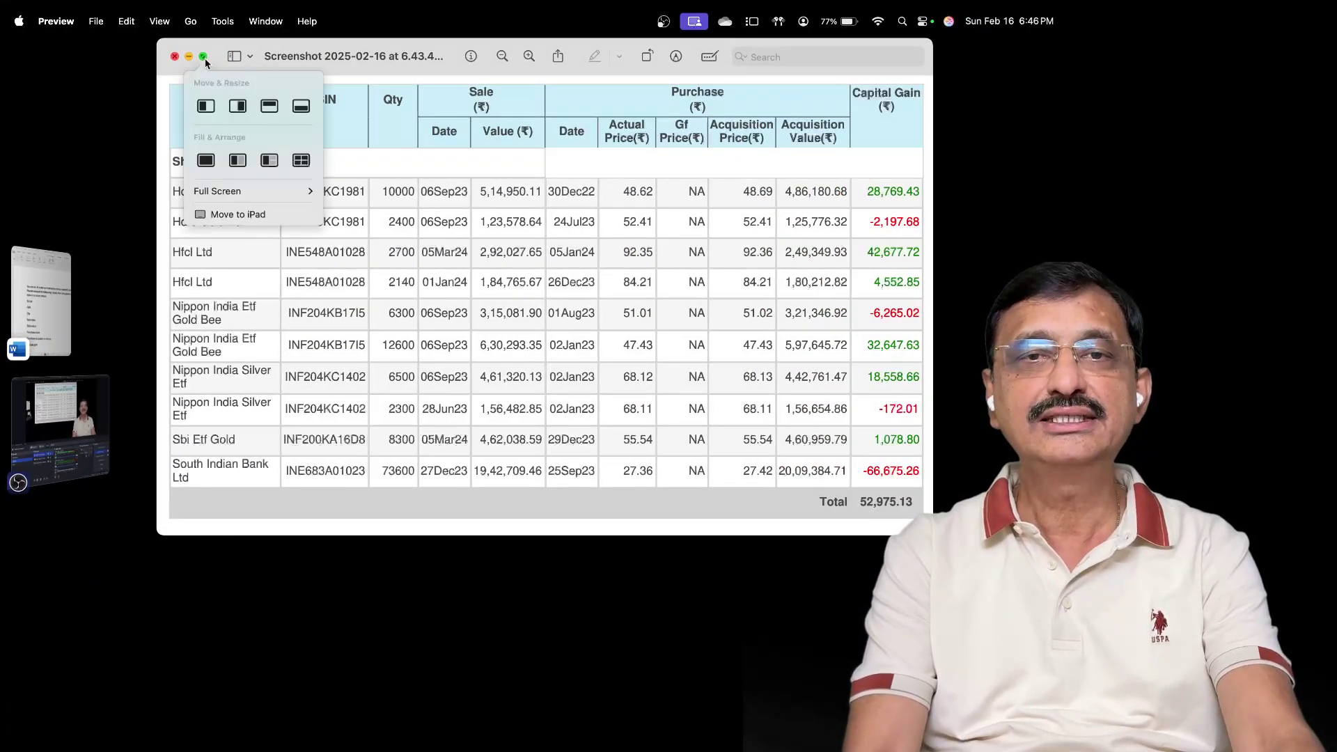
pyautogui.click(204, 57)
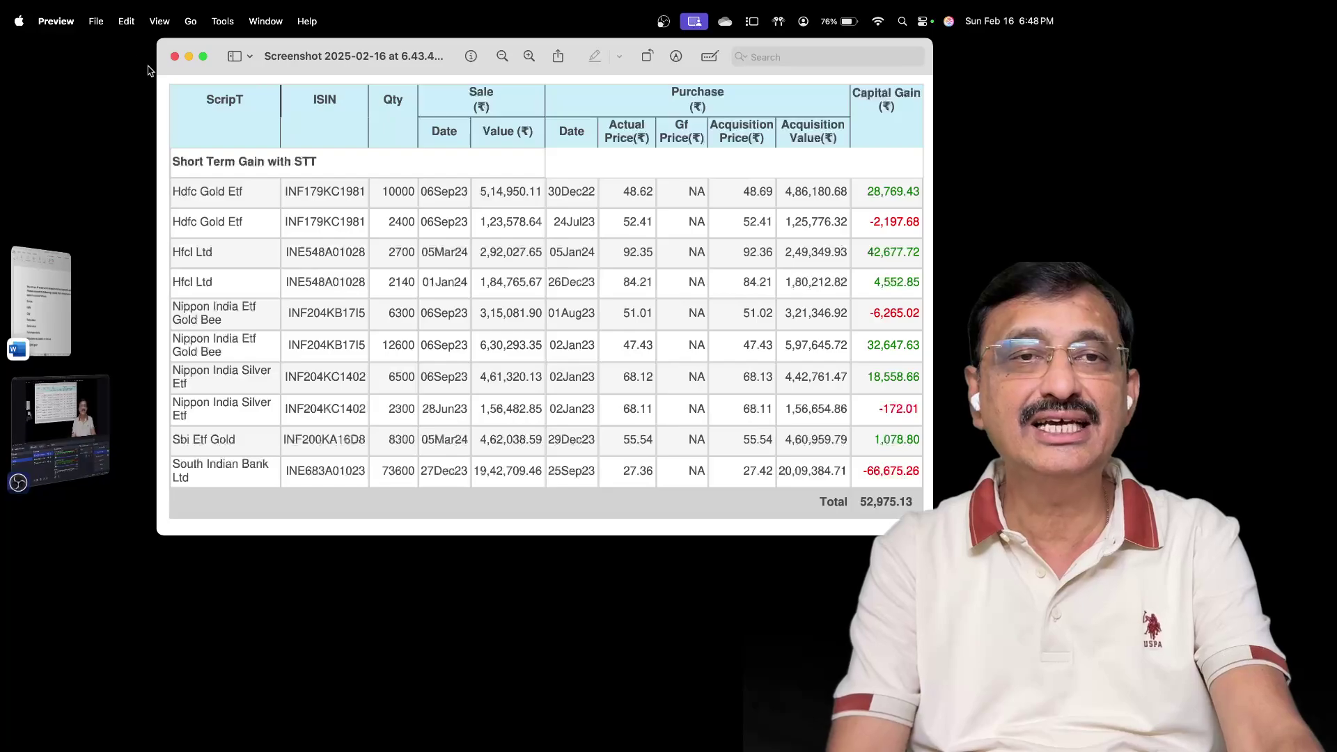
# Minimize the statement screenshot and bring the Capital Gains prompt document full screen in Word.
pyautogui.click(188, 55)
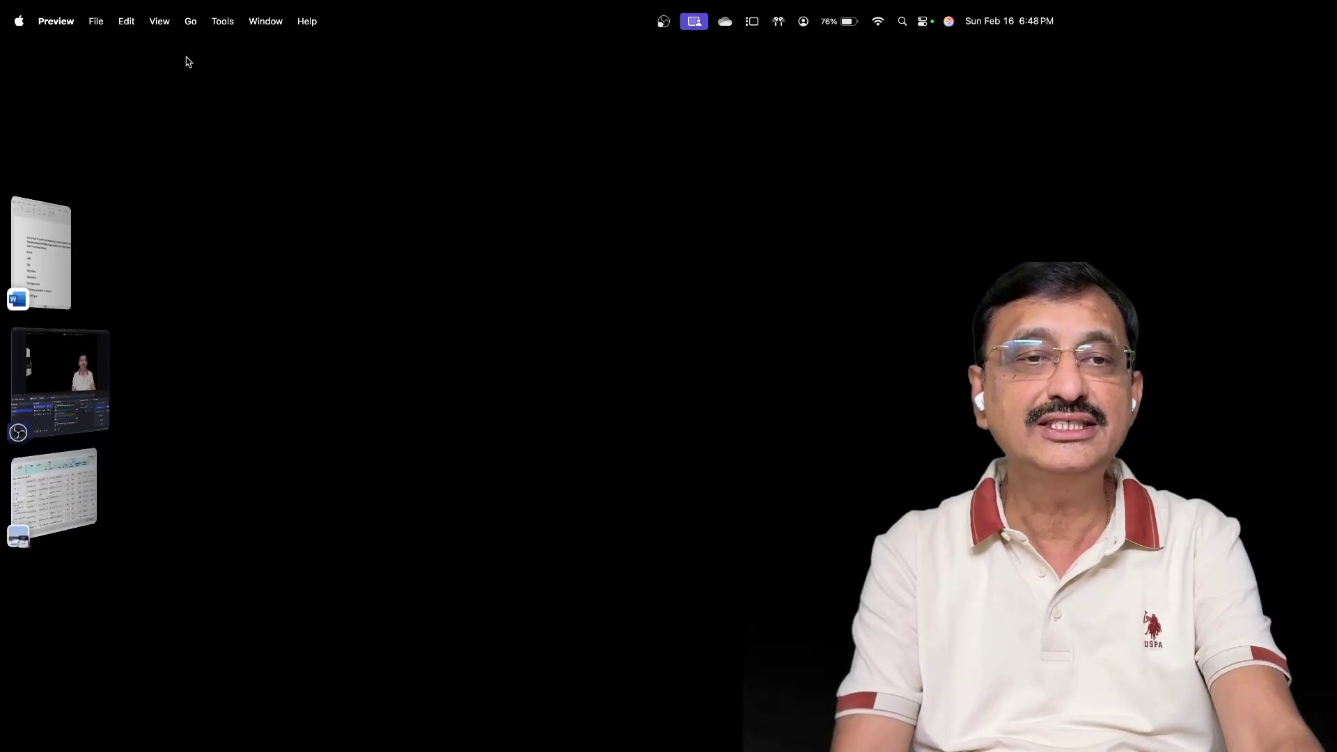
pyautogui.click(48, 223)
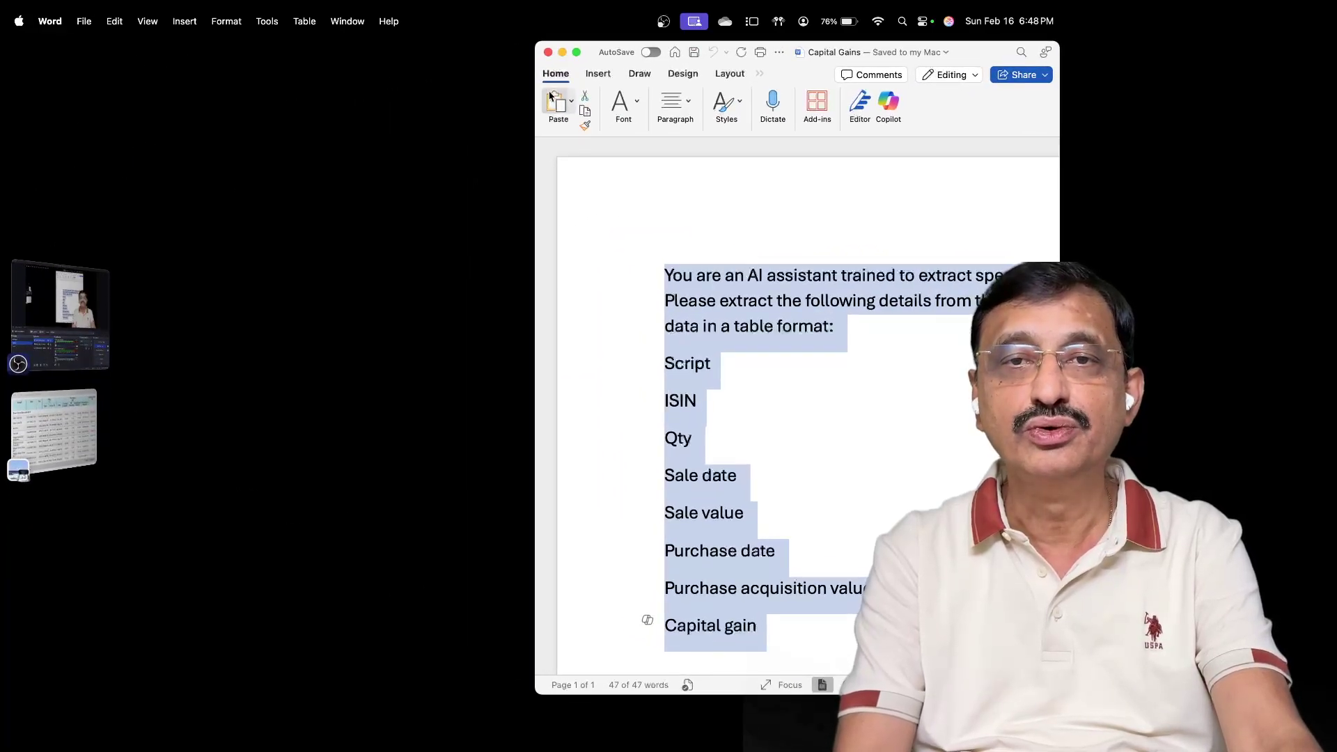
pyautogui.click(577, 53)
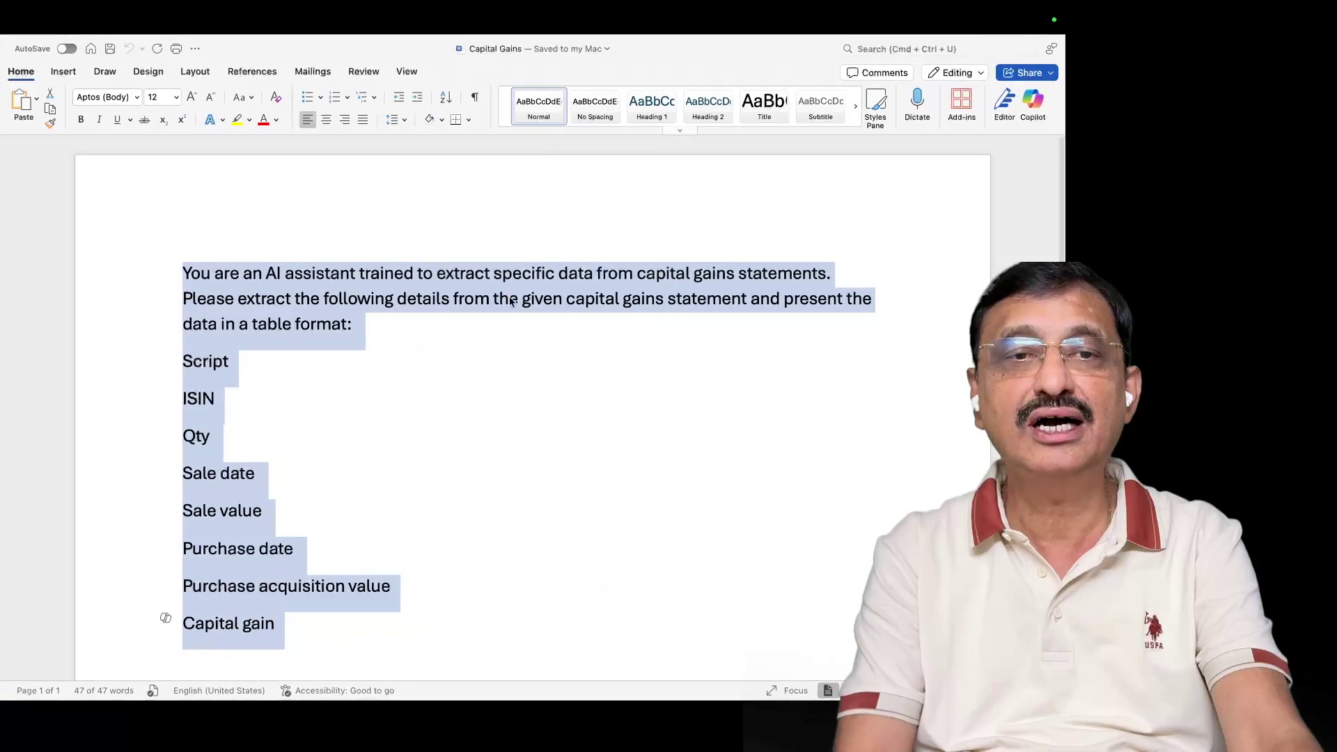
pyautogui.click(495, 363)
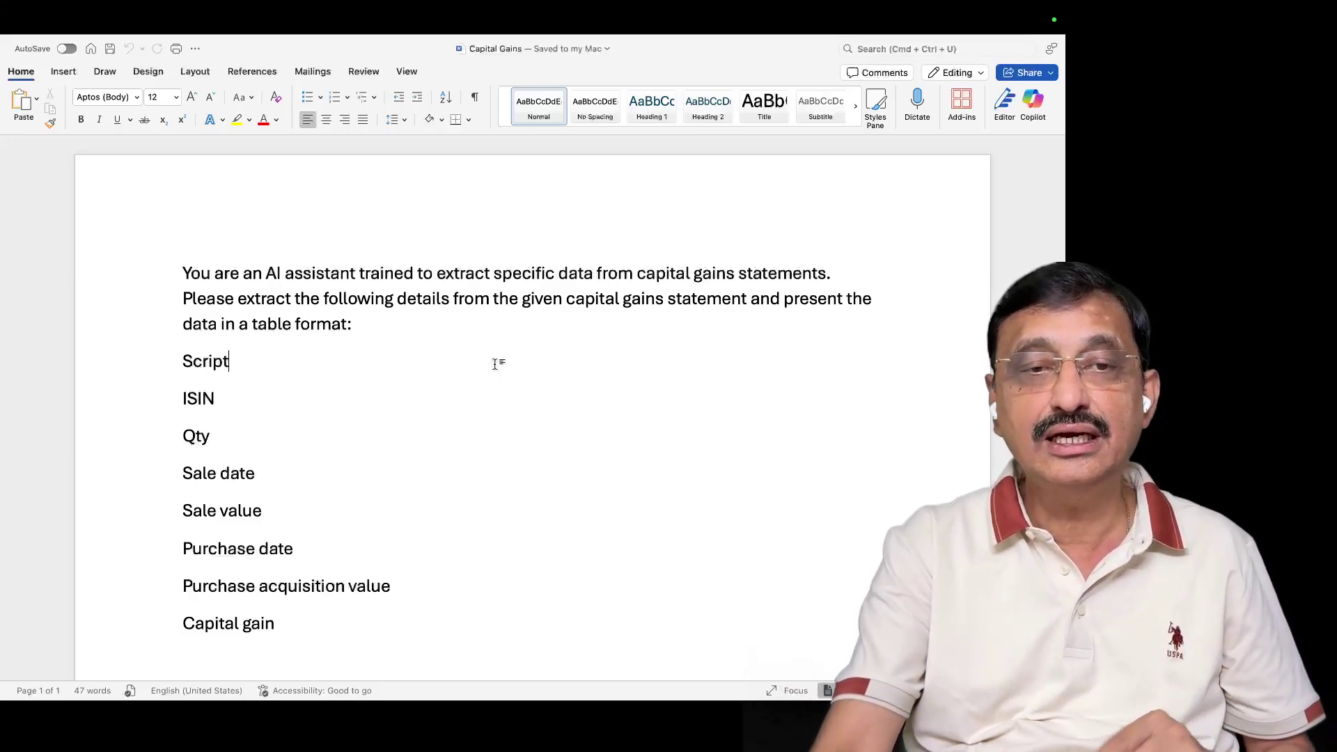
# Step through the listed field names, then select the whole extraction prompt.
pyautogui.press('Down')
pyautogui.press('Down')
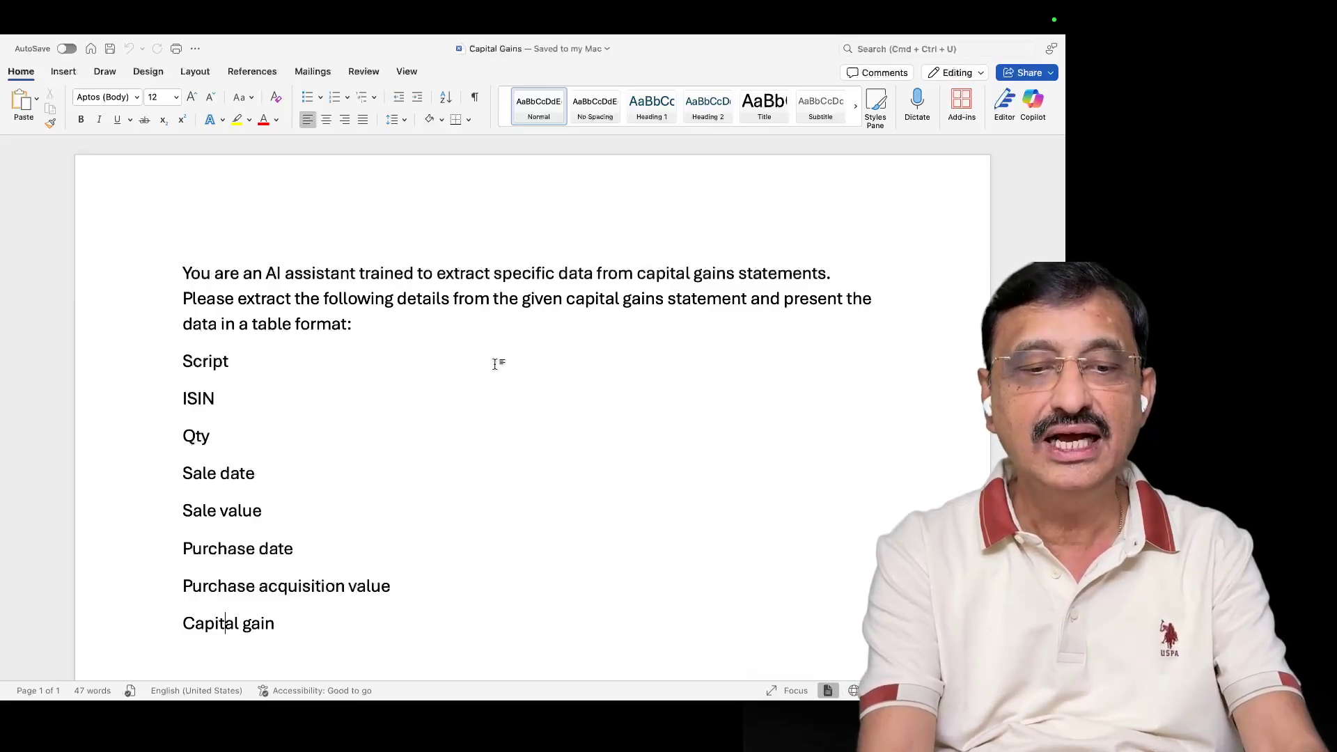
pyautogui.press('cmd+a')
pyautogui.press('super+c')
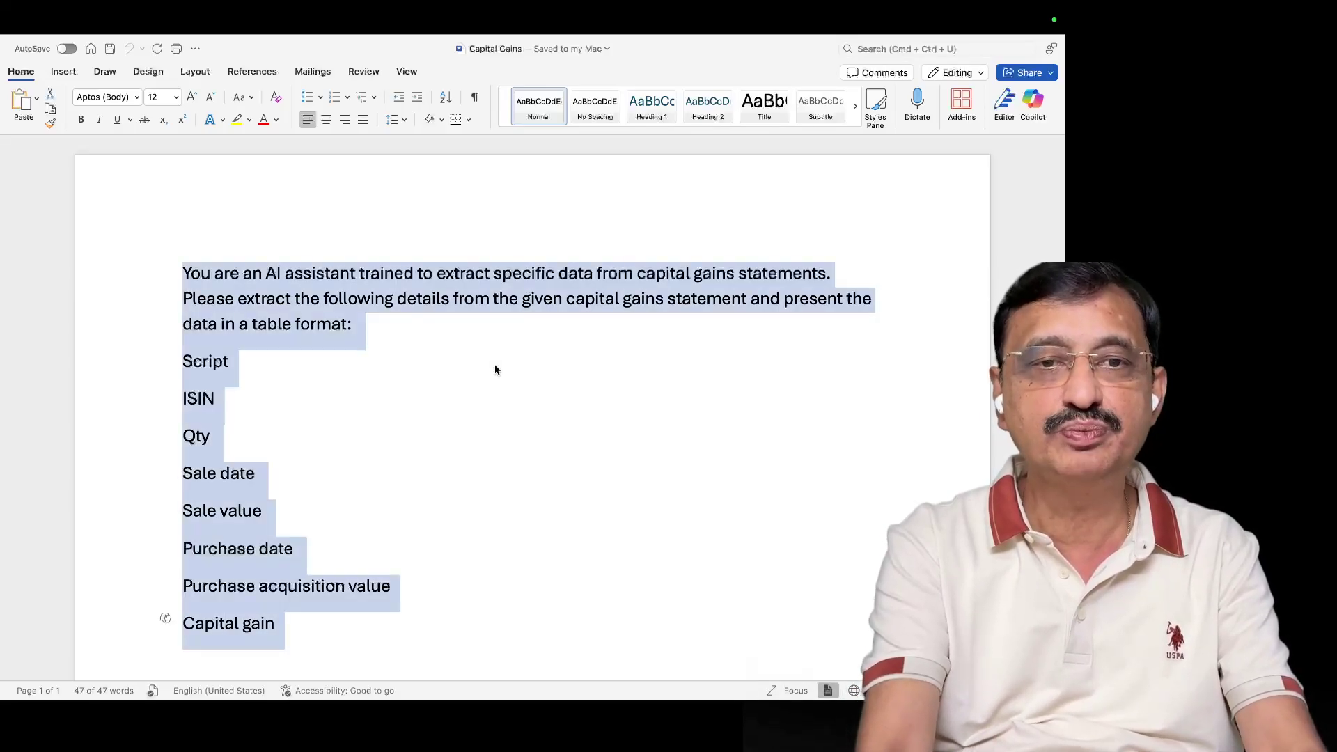
pyautogui.moveTo(31, 19)
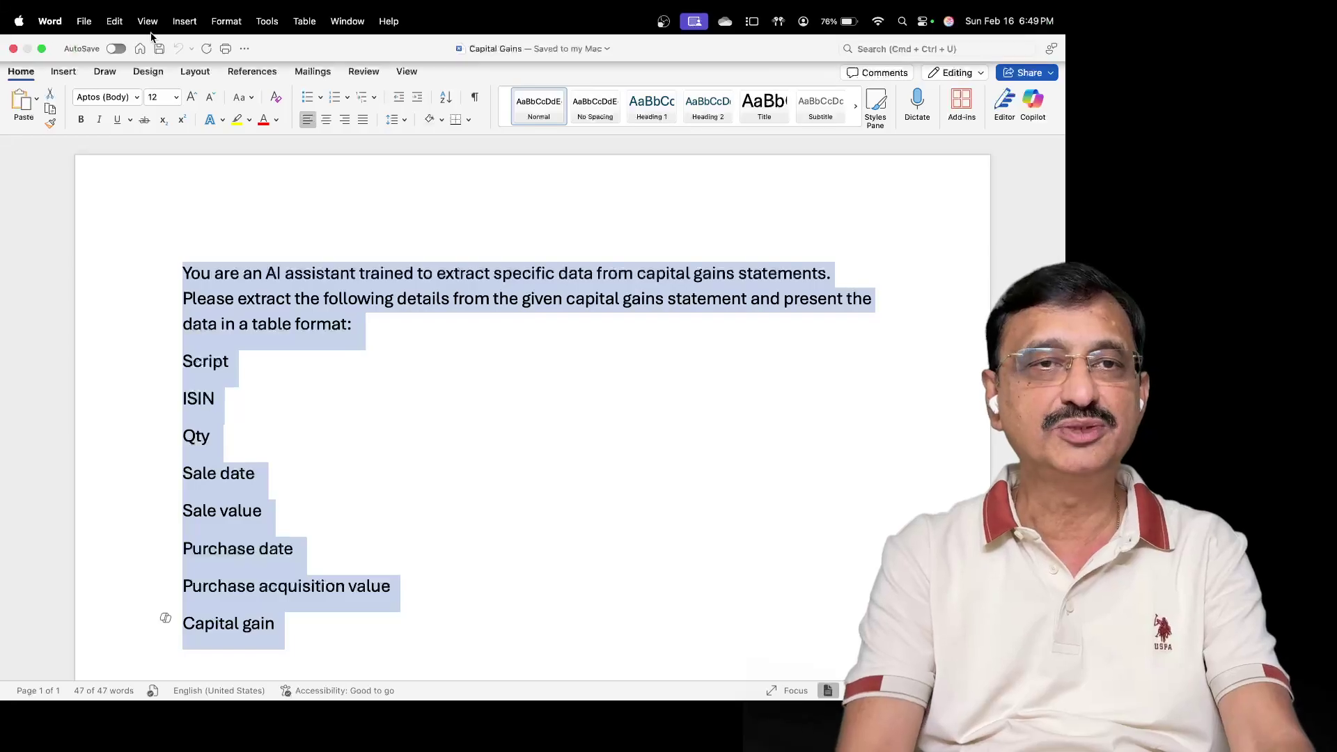
# Put Word away, launch Chrome via Spotlight ('ch'), and start a new ChatGPT chat.
pyautogui.click(42, 49)
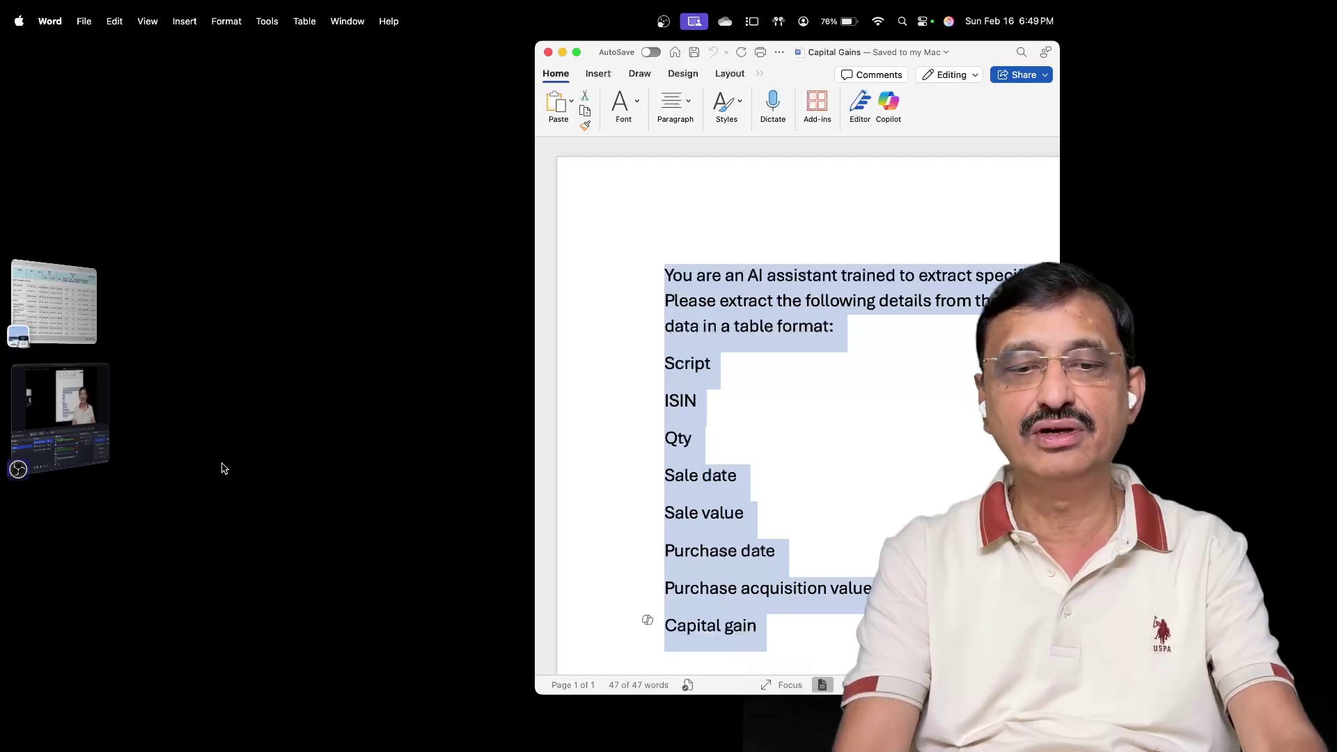
pyautogui.click(563, 53)
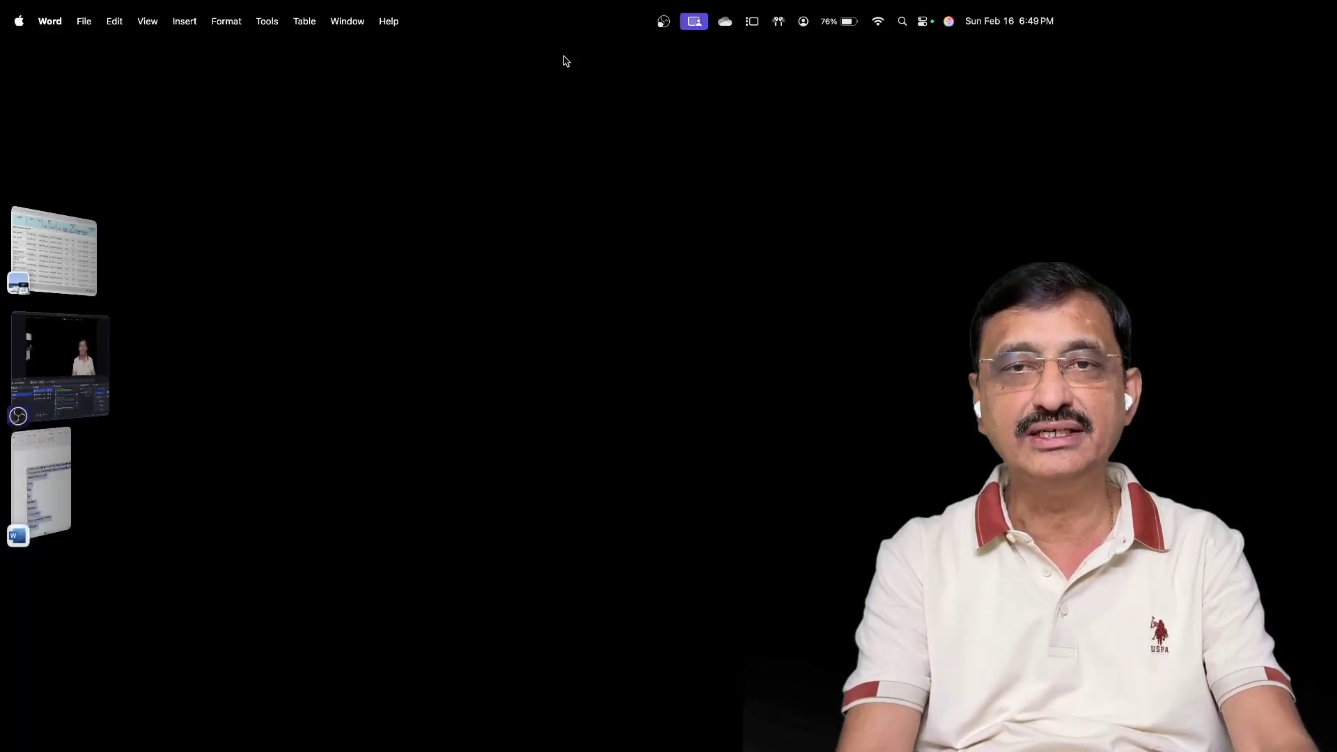
pyautogui.press('super+space')
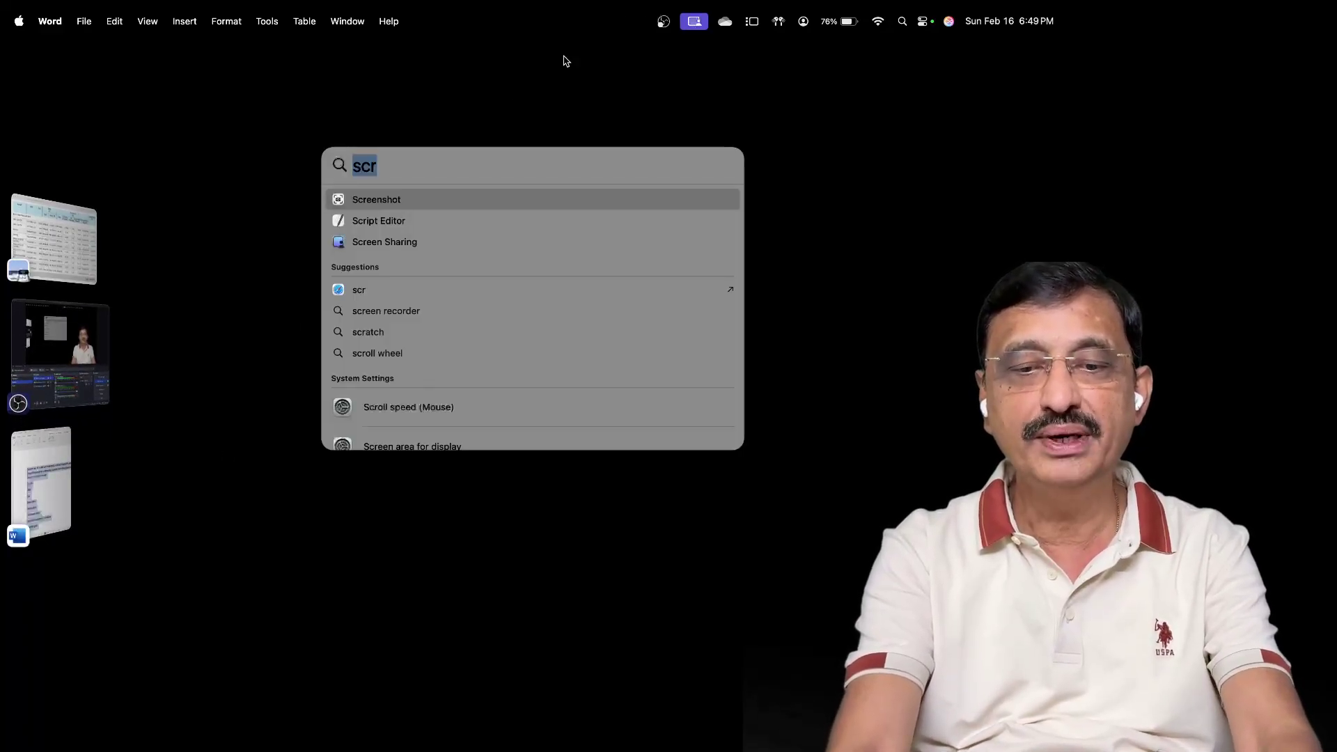
pyautogui.write('chro')
pyautogui.press('Return')
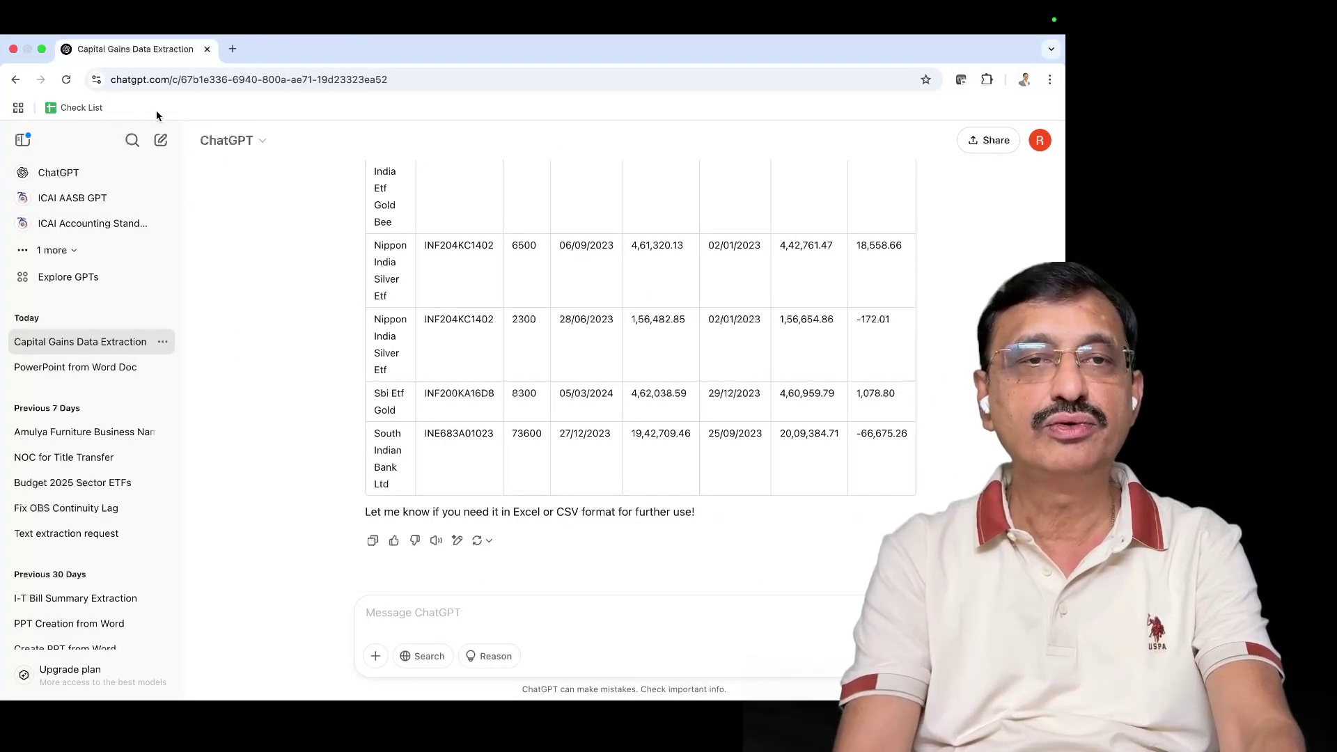
pyautogui.click(161, 143)
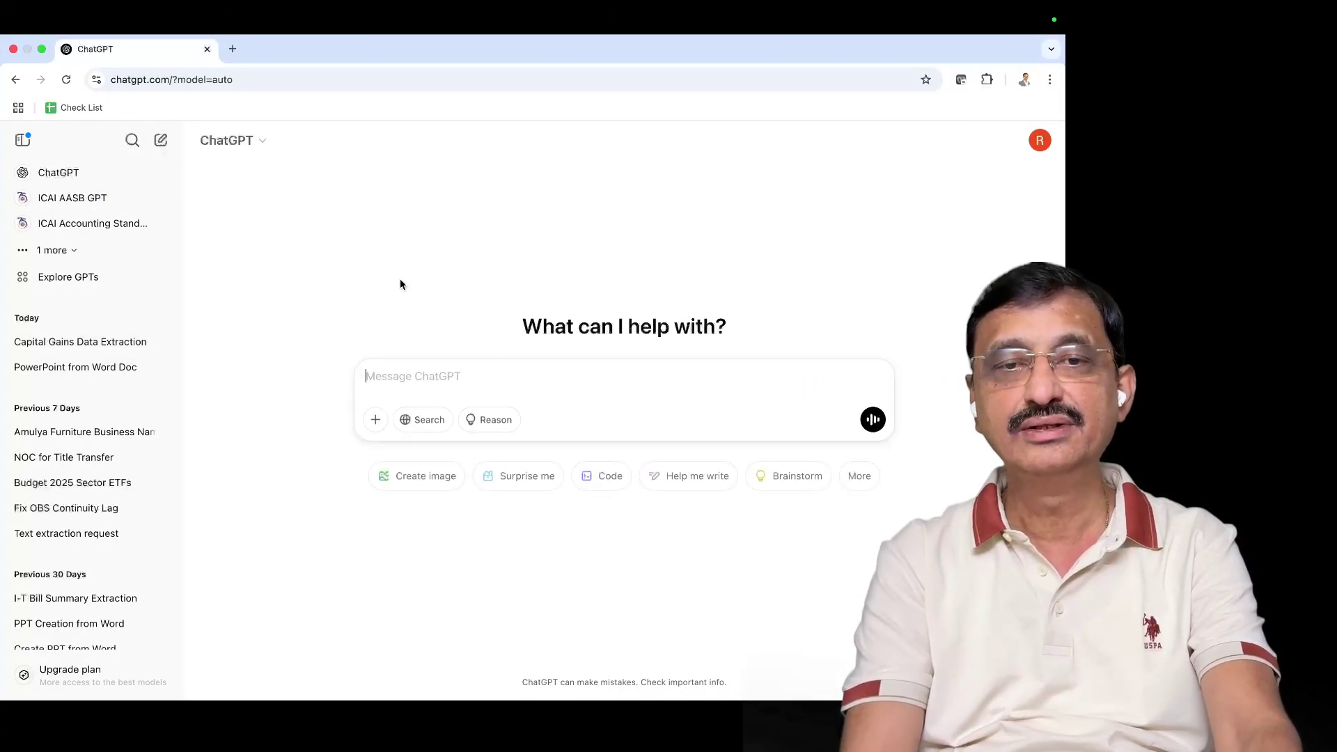
# Paste the extraction prompt, drop the stray image, and attach the statement Screenshot file.
pyautogui.press('super+v')
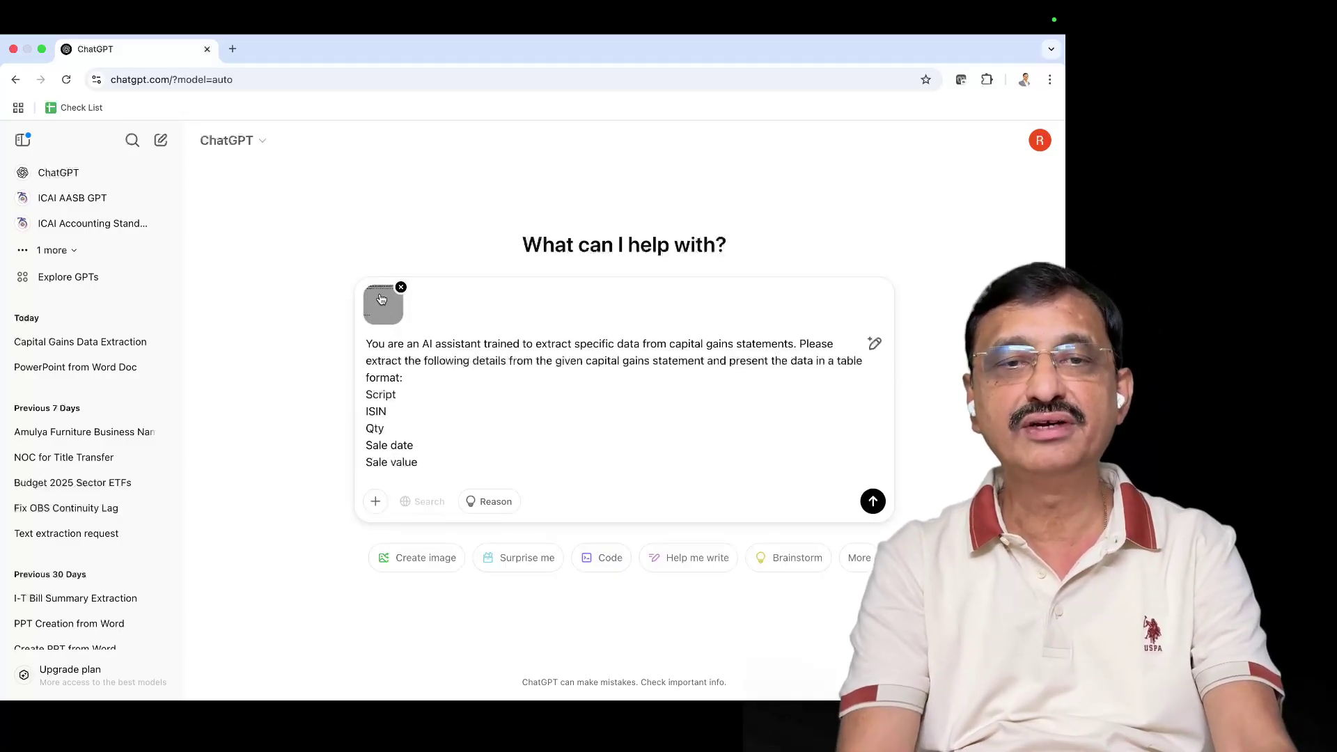
pyautogui.click(402, 288)
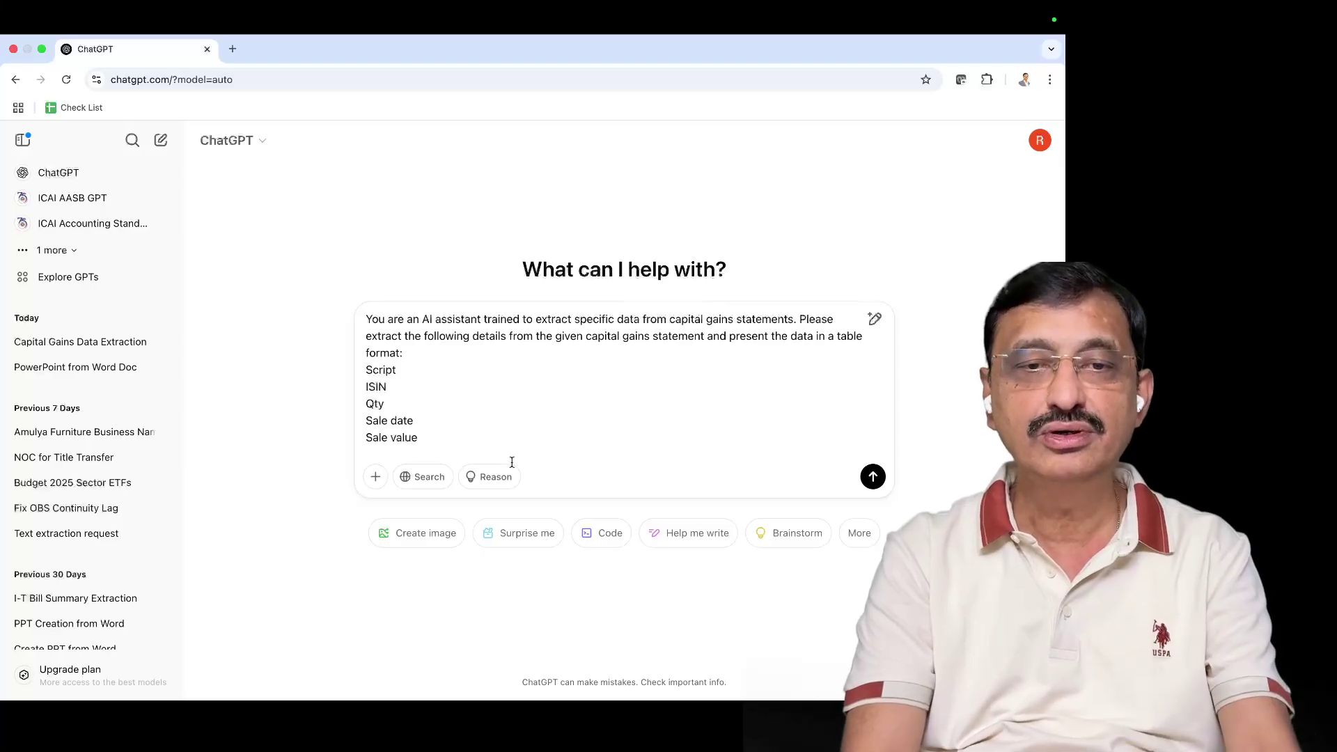
pyautogui.click(376, 477)
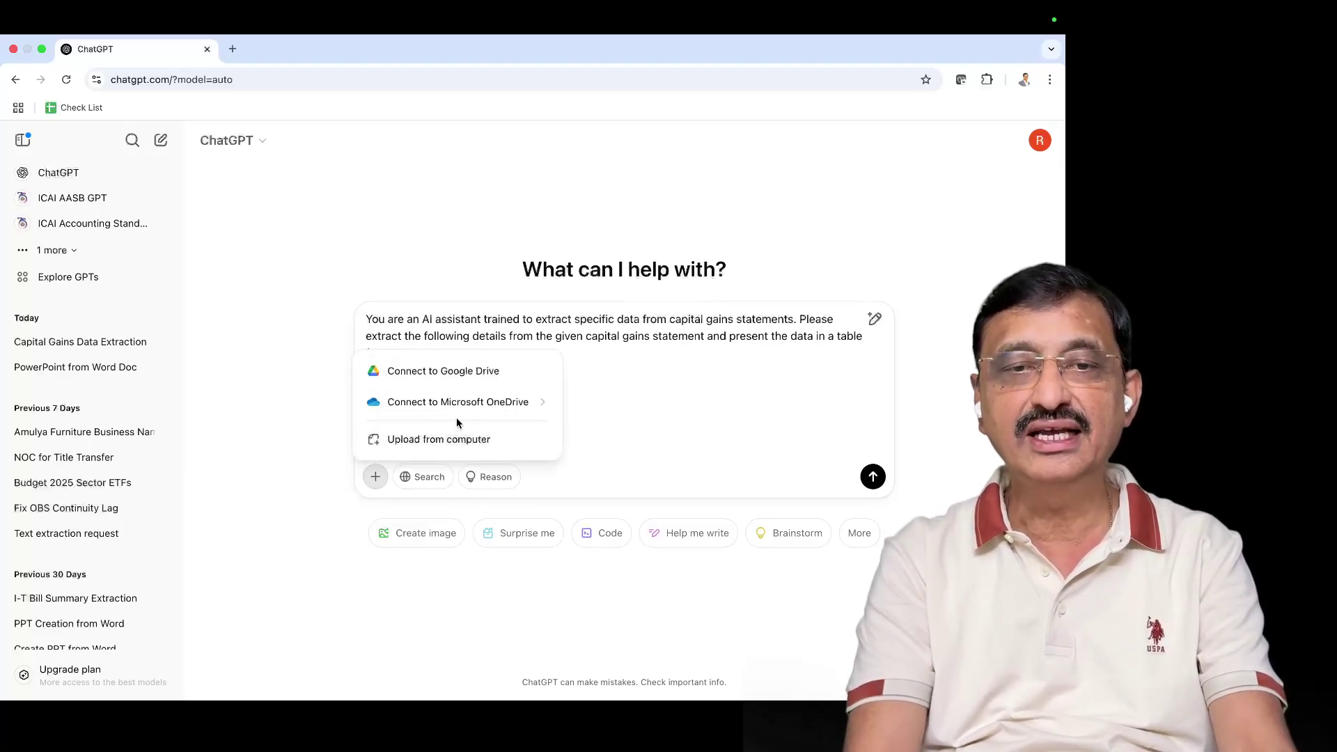
pyautogui.click(445, 440)
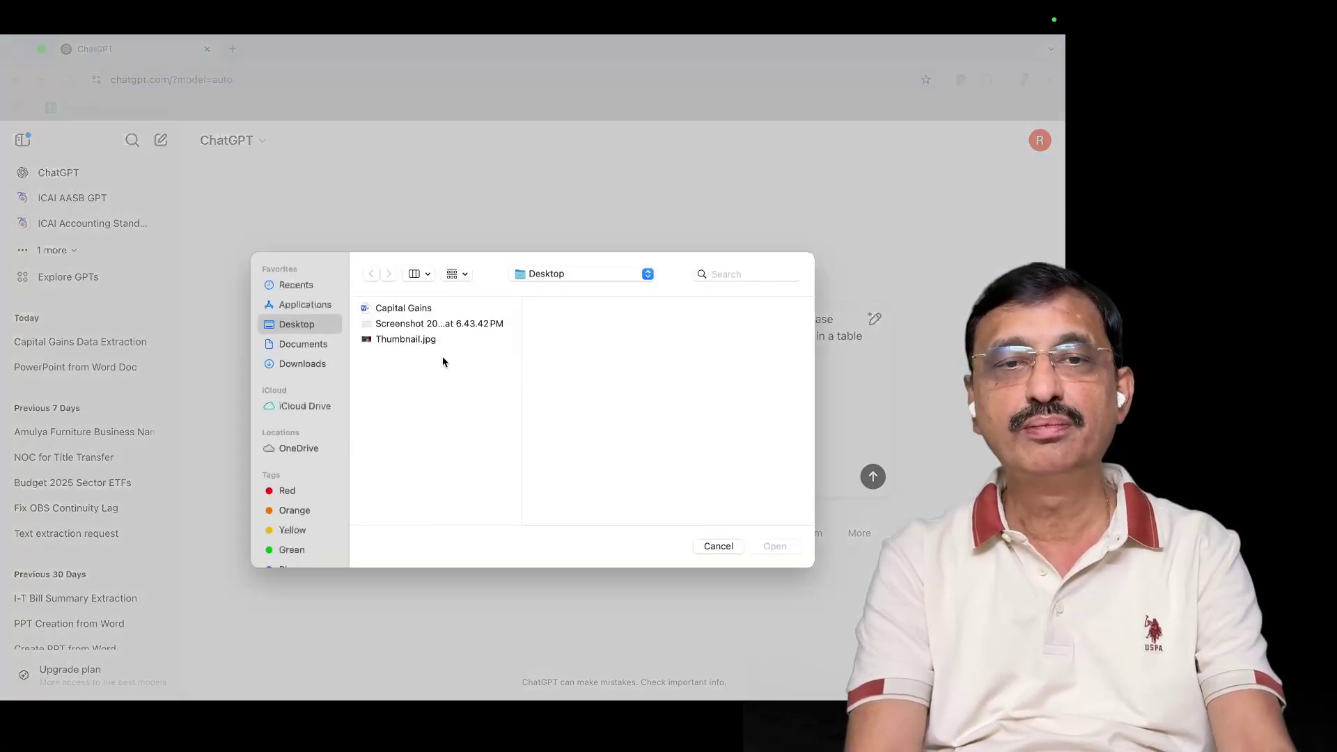
pyautogui.click(477, 325)
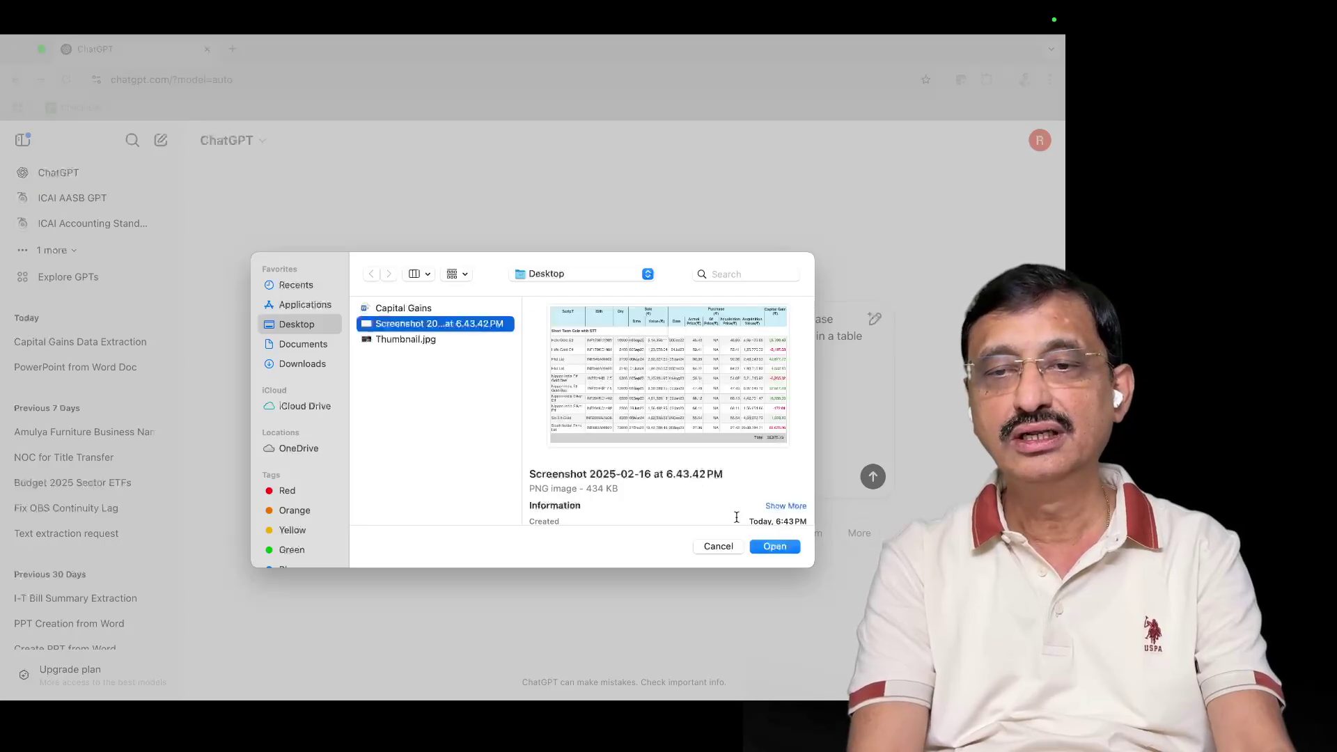
pyautogui.click(766, 546)
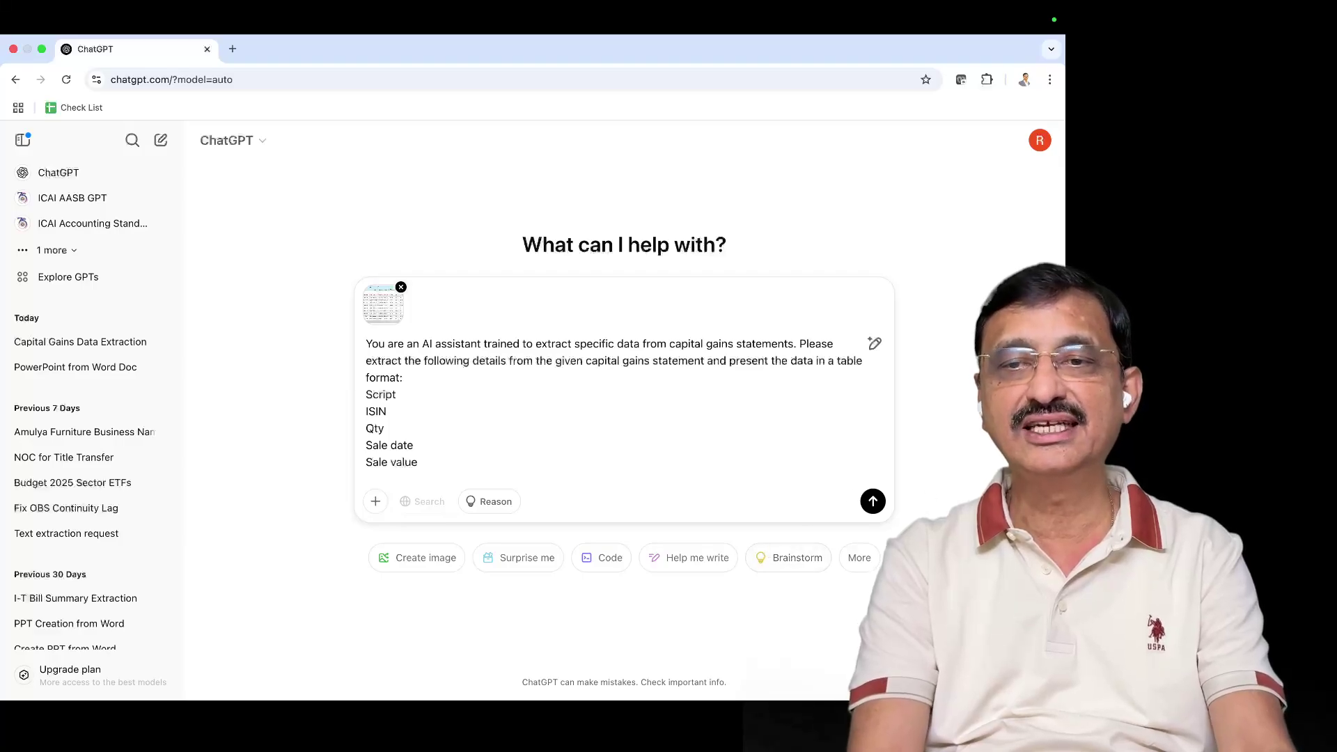
# Send the prompt with screenshot and review the returned table totalling ₹52,975.13.
pyautogui.click(872, 502)
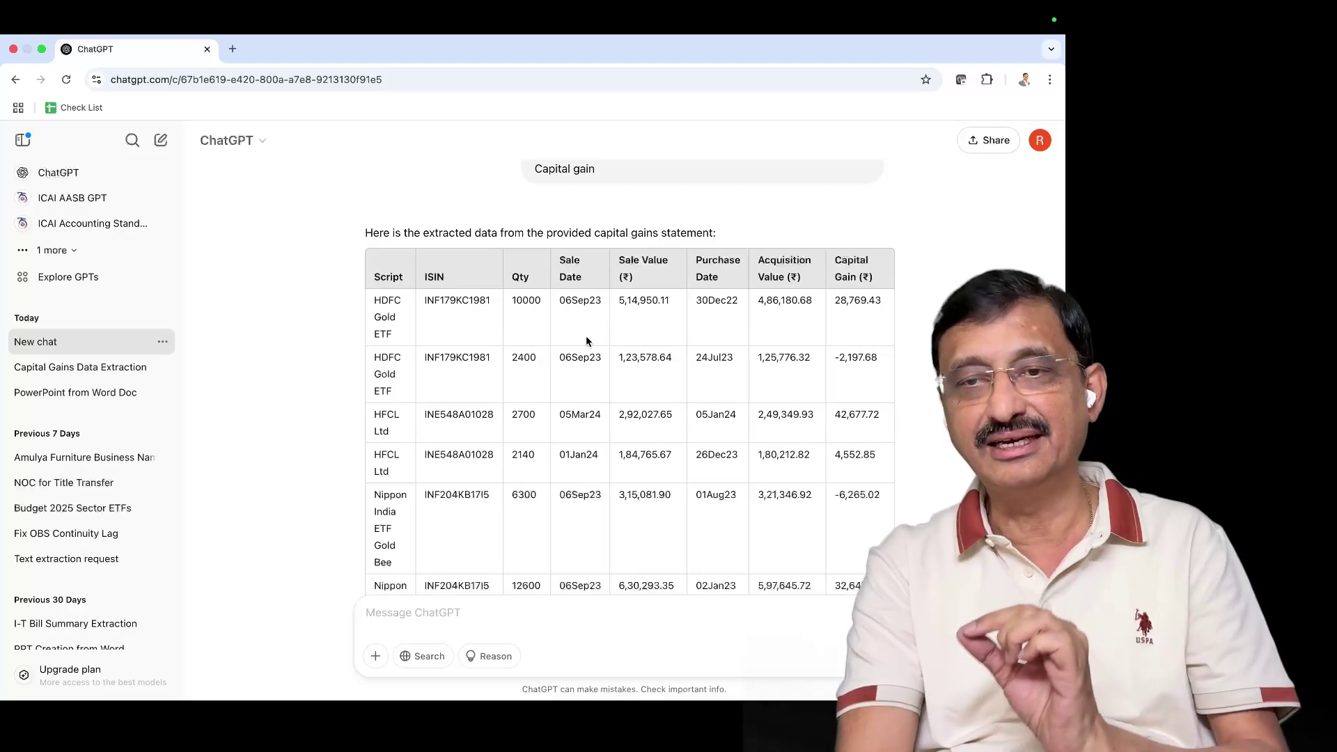
pyautogui.scroll(-1, 586, 341)
pyautogui.scroll(-3, 586, 341)
pyautogui.scroll(-3, 586, 341)
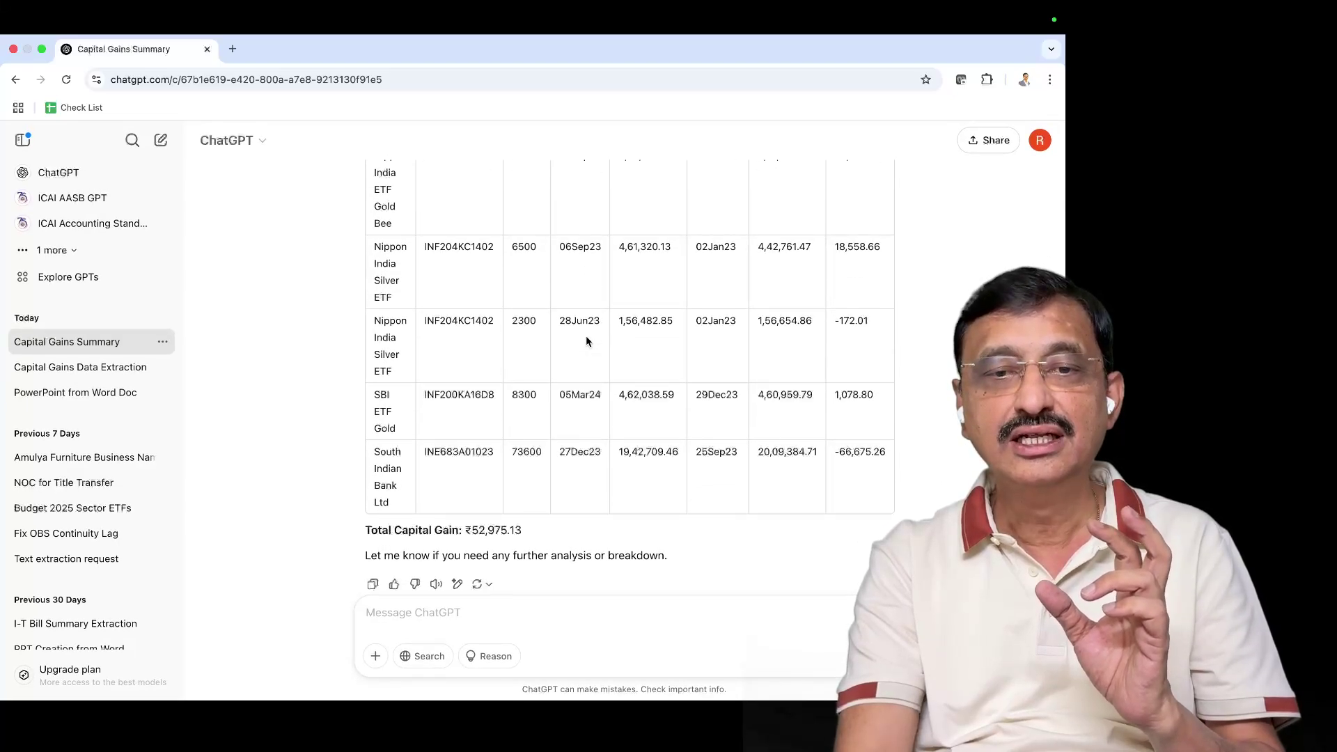
pyautogui.scroll(1, 586, 341)
pyautogui.scroll(5, 586, 341)
pyautogui.scroll(1, 586, 341)
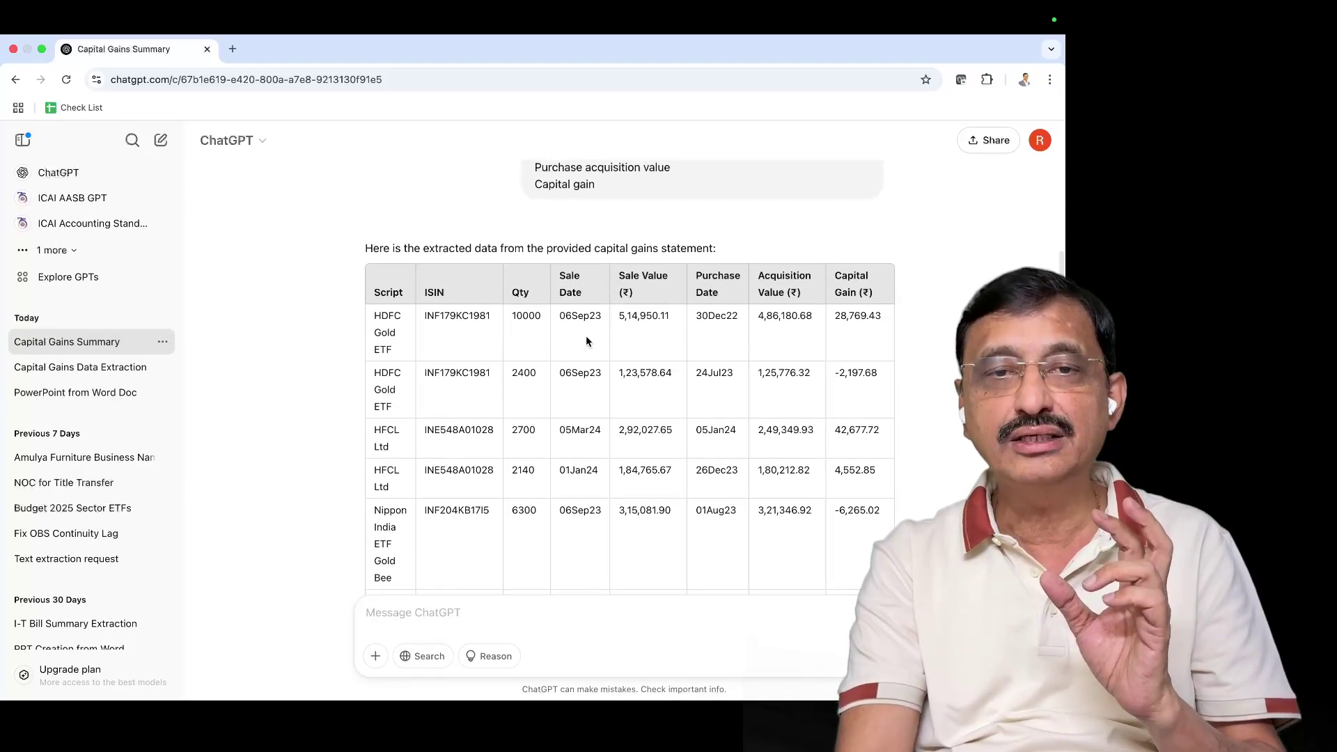
pyautogui.scroll(-2, 586, 341)
pyautogui.scroll(-2, 586, 341)
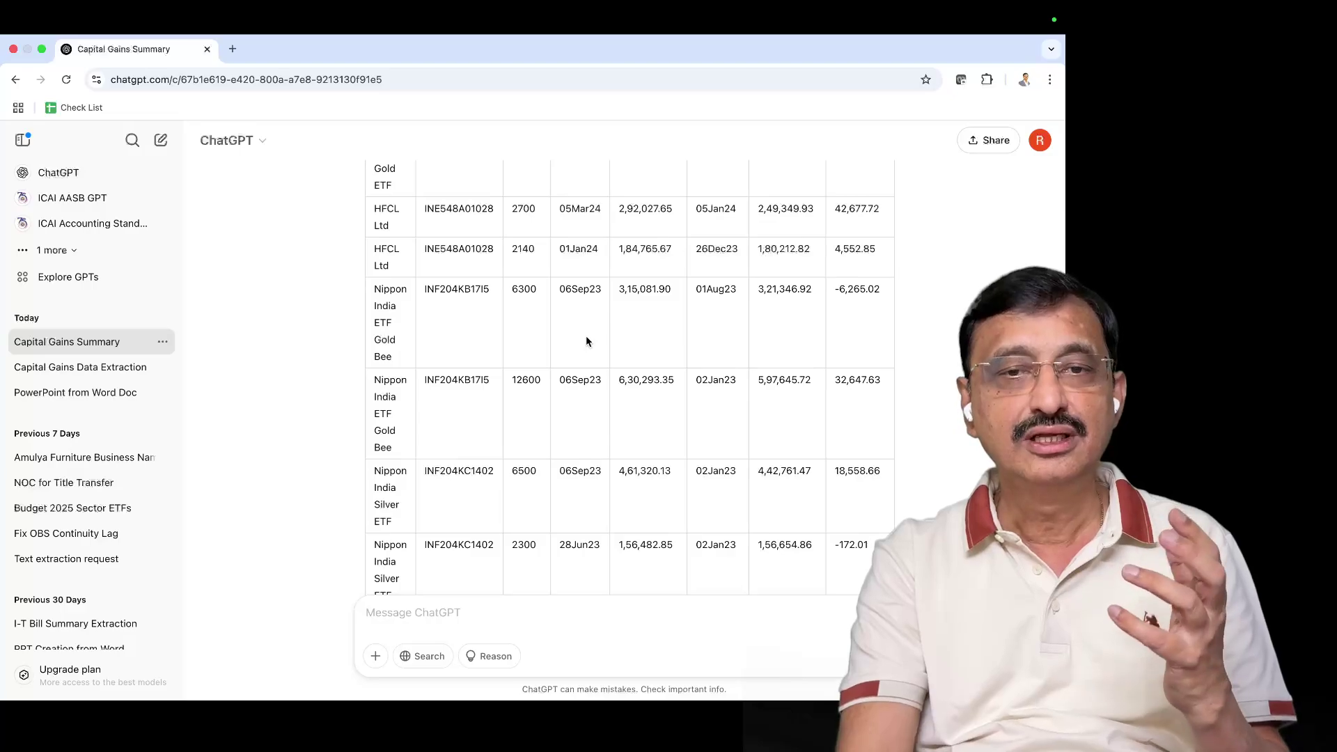
pyautogui.scroll(-2, 586, 341)
pyautogui.scroll(-3, 587, 341)
pyautogui.scroll(-2, 586, 341)
pyautogui.write('please give the date in dd/mm/yyyy format')
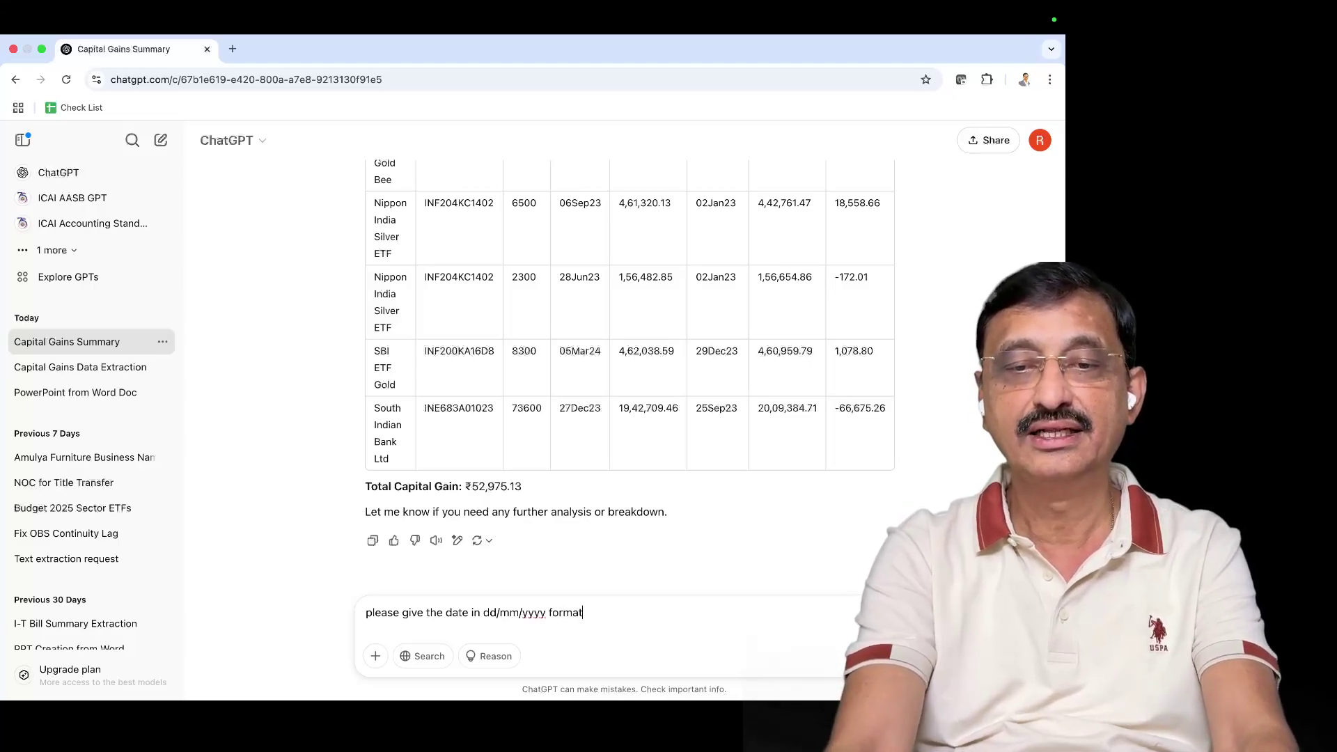
# Send the dd/mm/yyyy date request and copy the regenerated table reply.
pyautogui.press('Return')
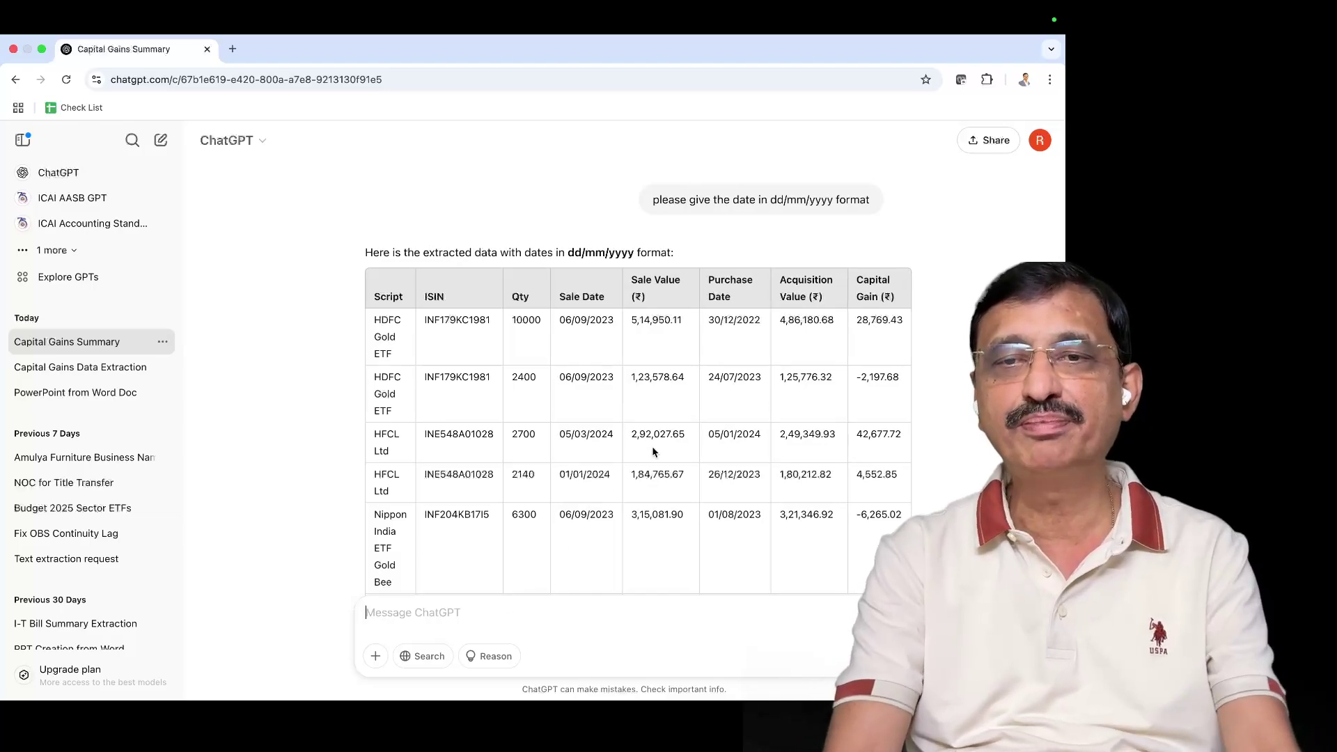
pyautogui.scroll(-5, 895, 479)
pyautogui.scroll(-3, 895, 479)
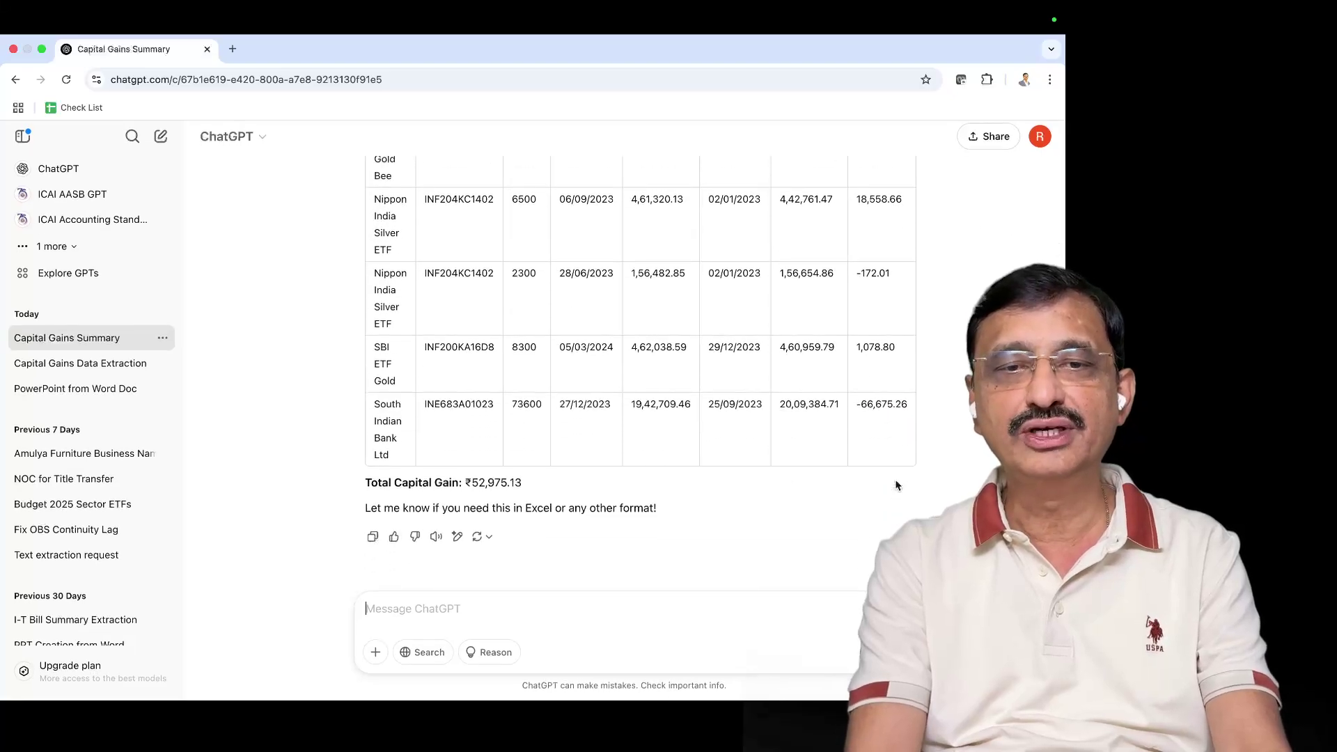
pyautogui.click(374, 542)
pyautogui.press('super+space')
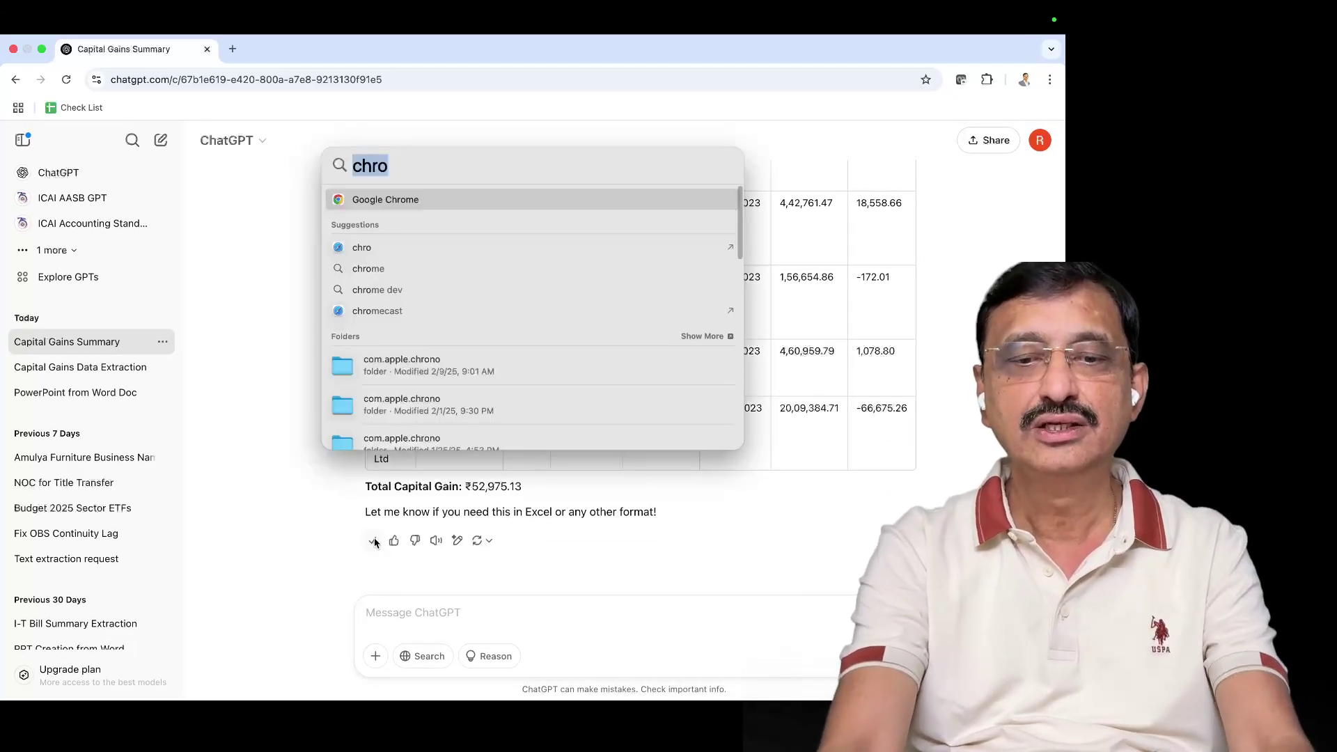
# Launch Excel via Spotlight ('exce'), open a blank workbook full screen, zoomed in twice.
pyautogui.write('exc')
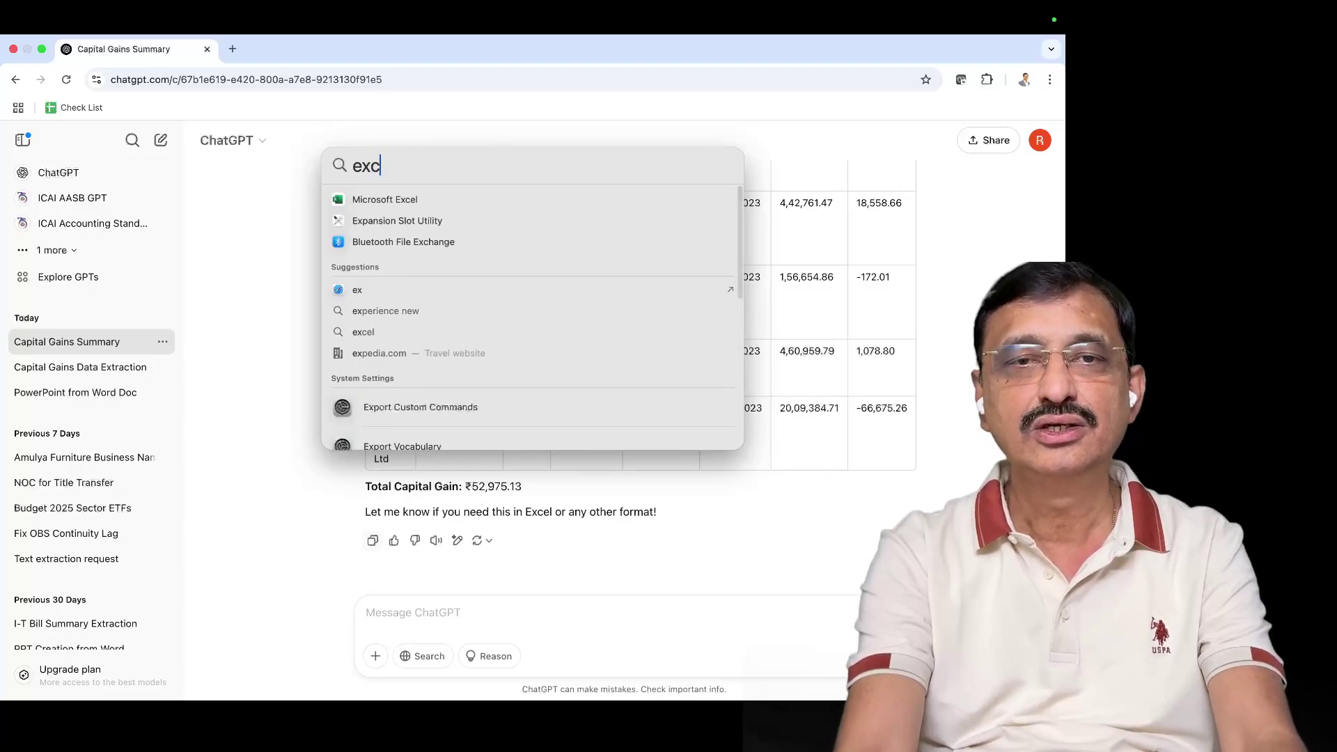
pyautogui.write('e')
pyautogui.press('Return')
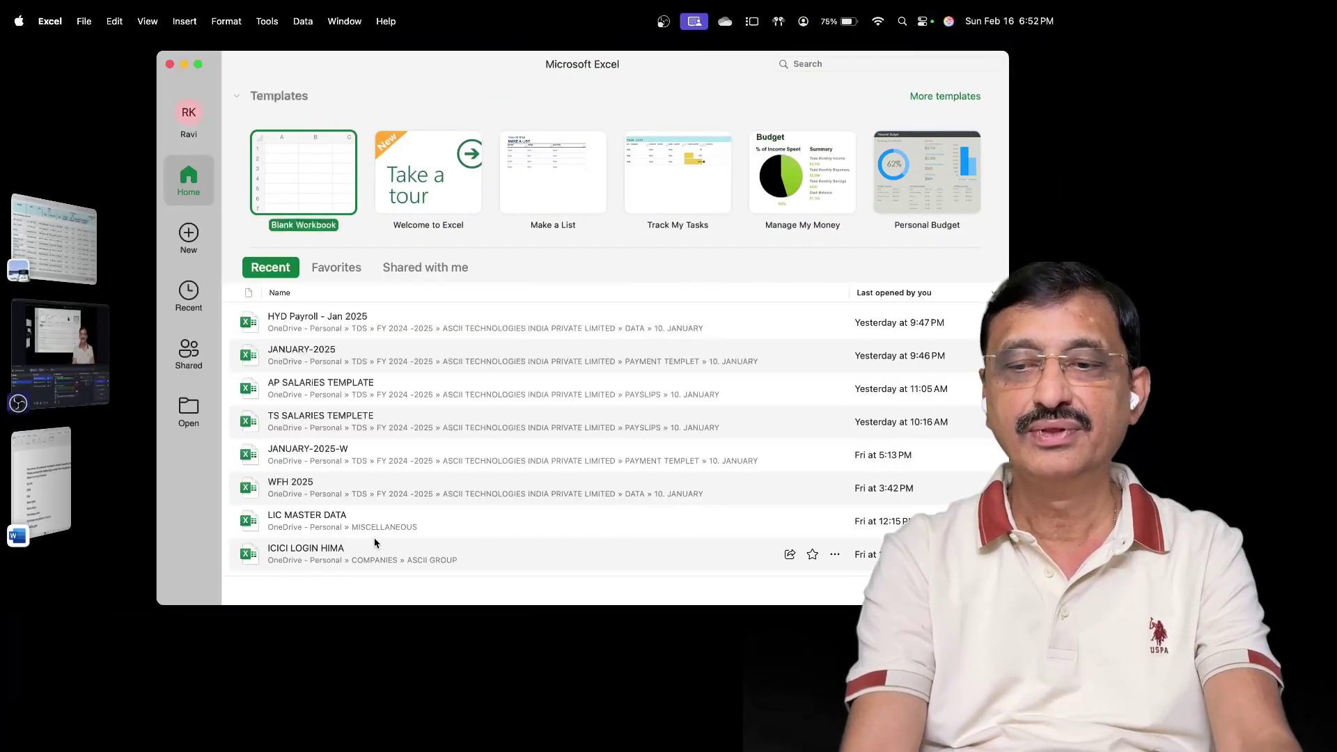
pyautogui.press('Return')
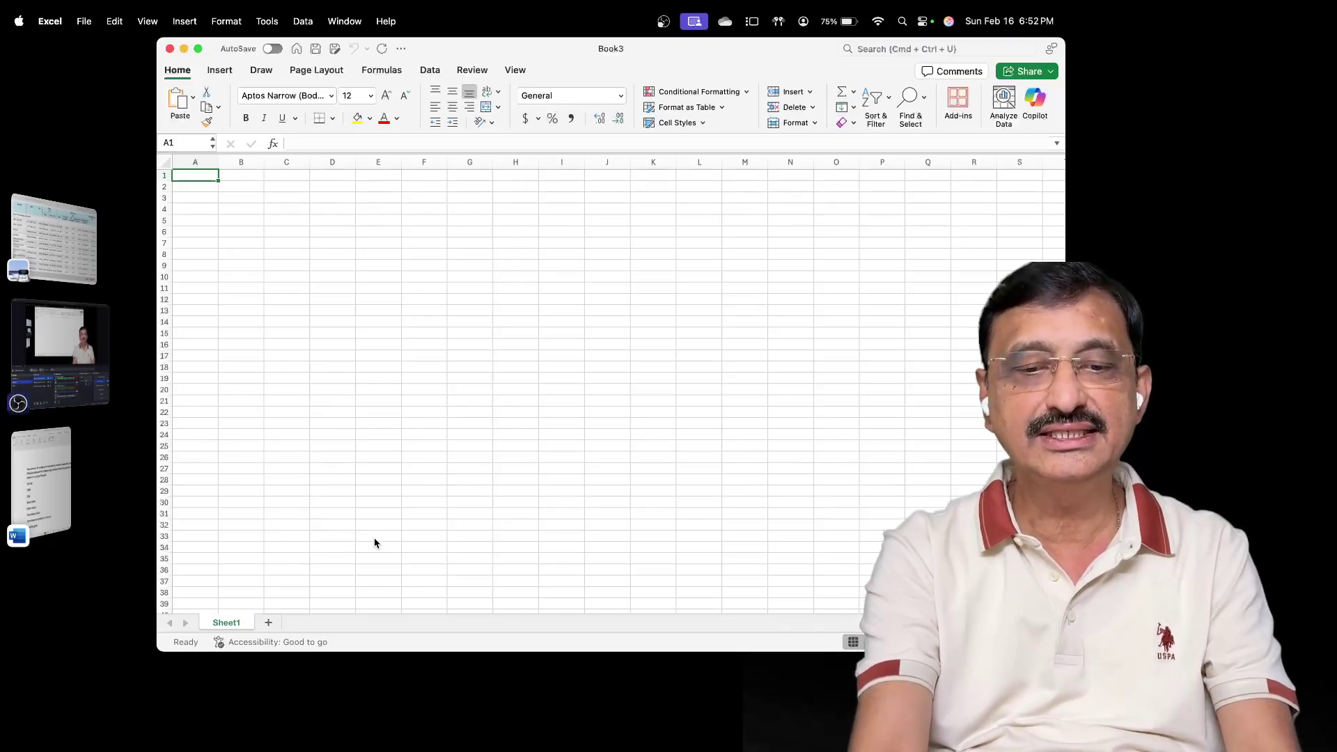
pyautogui.press('ctrl+super+f')
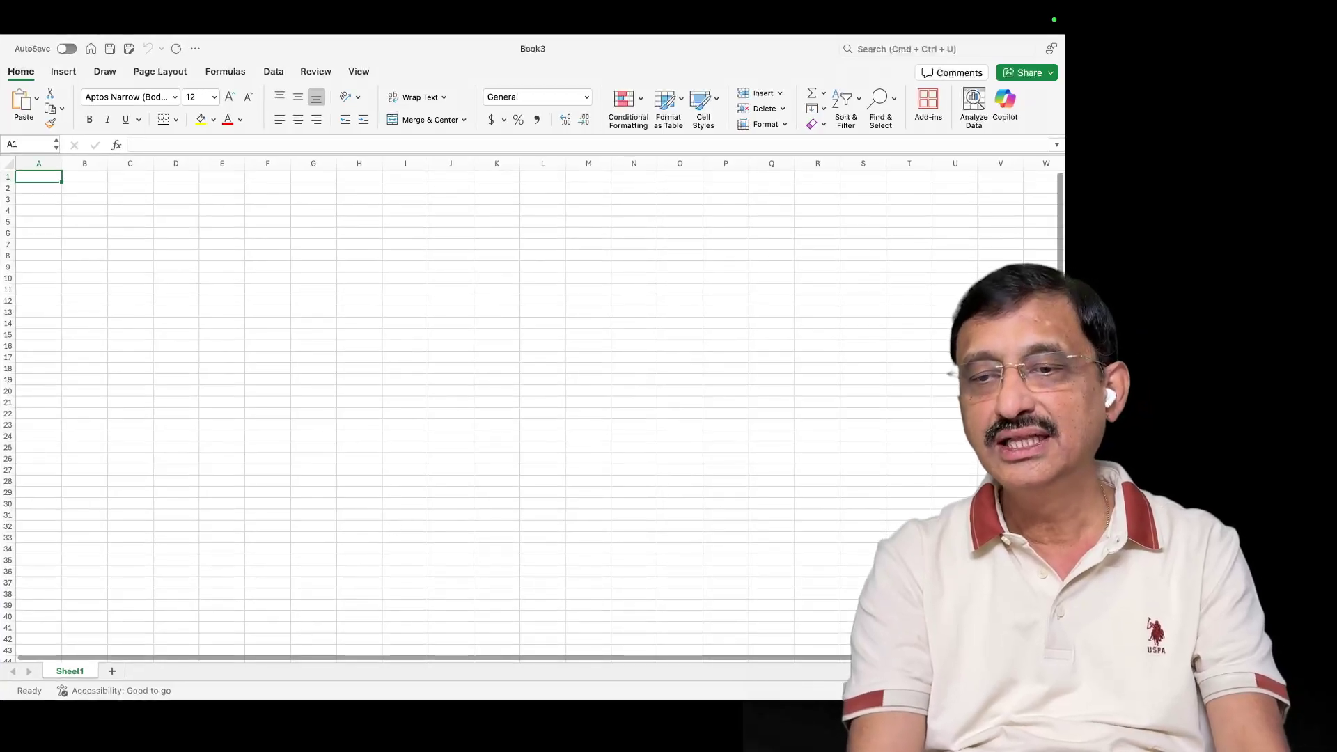
pyautogui.press('super+equal')
pyautogui.press('super+equal')
pyautogui.press('super+equal')
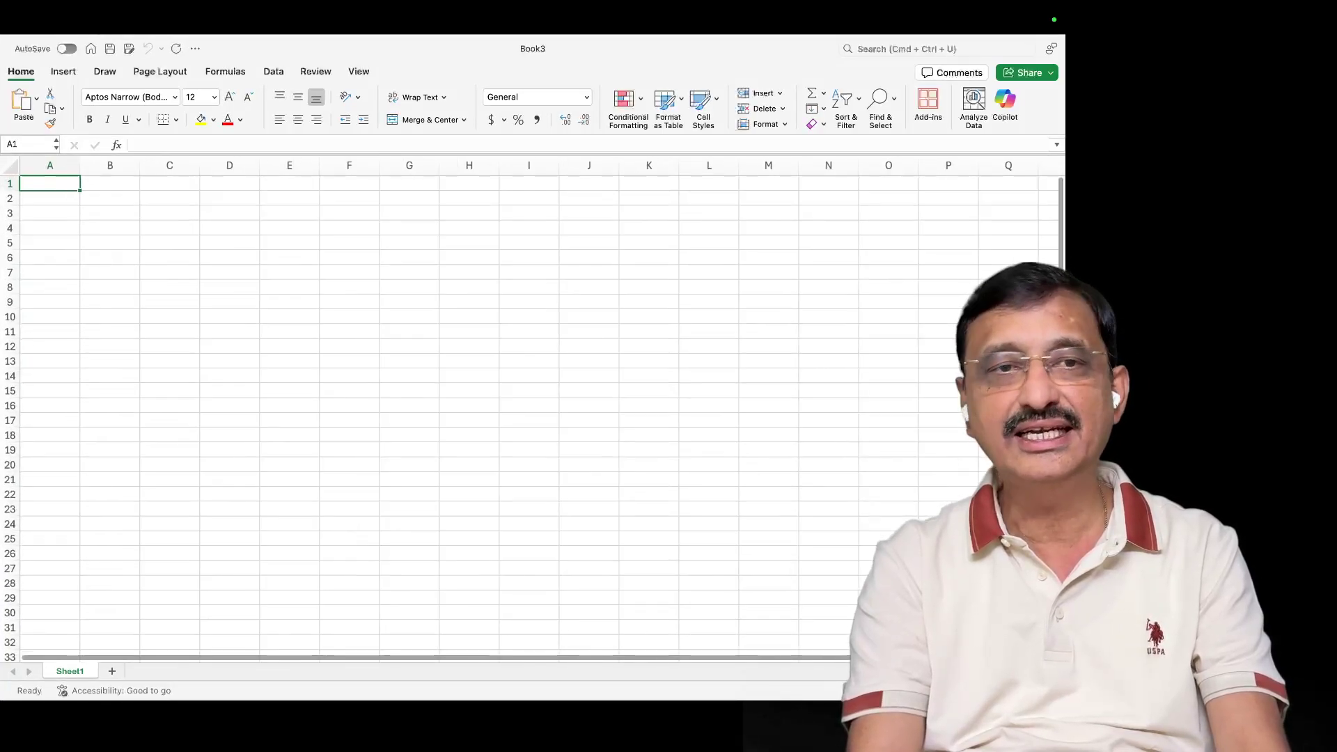
pyautogui.press('super+equal')
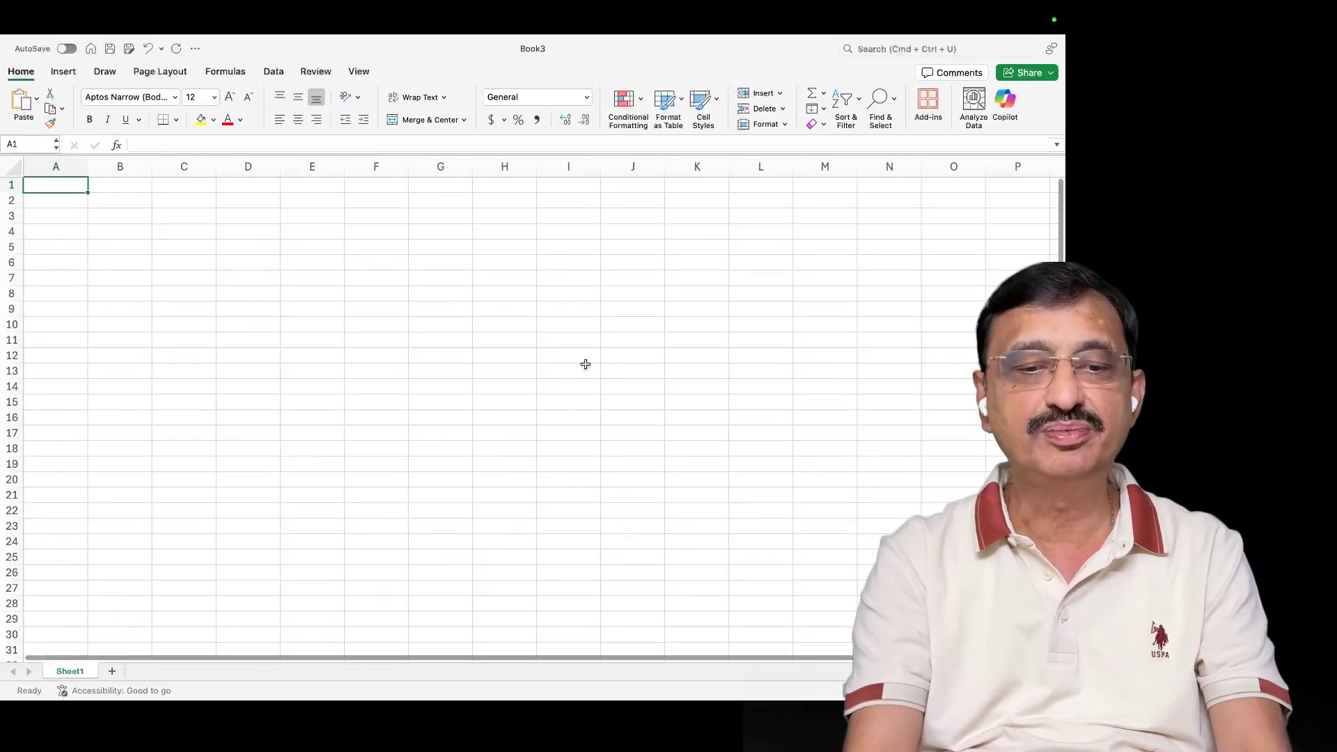
# Paste the capital gains table into the sheet and AutoFit columns A–H.
pyautogui.press('super+v')
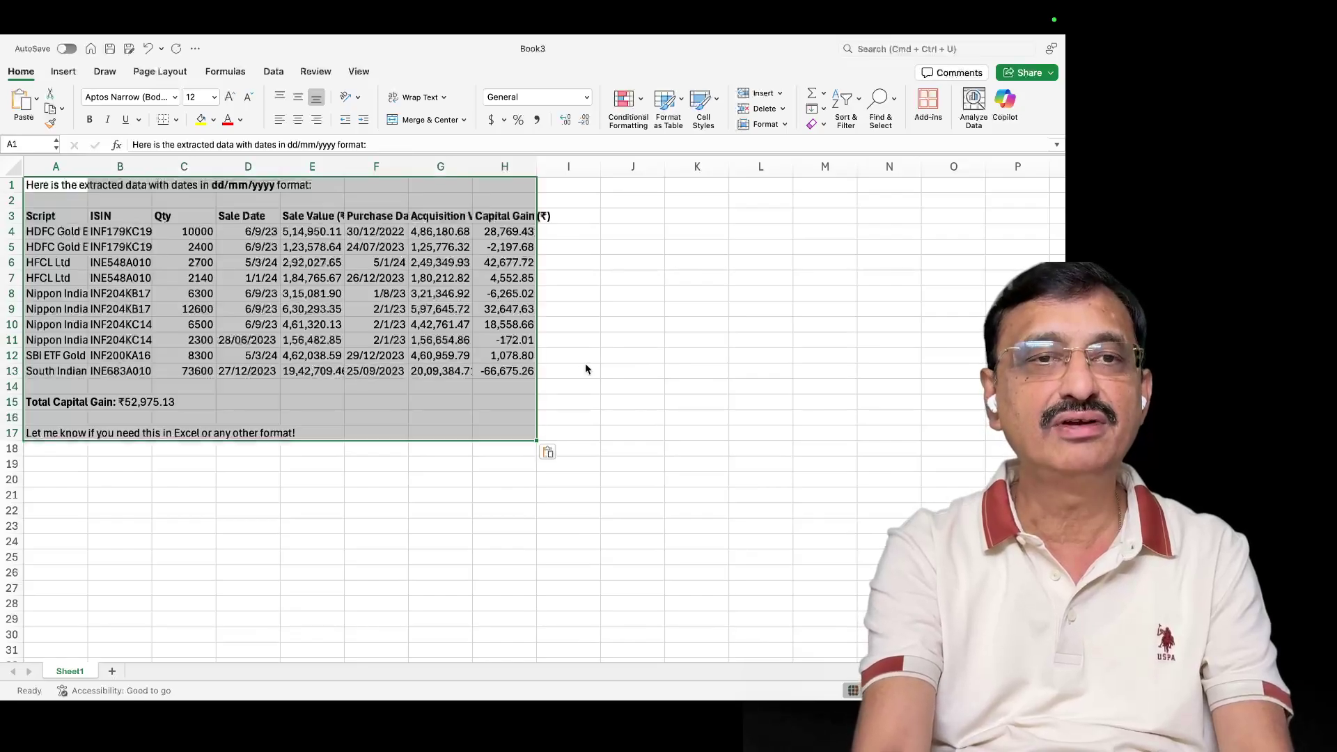
pyautogui.click(259, 232)
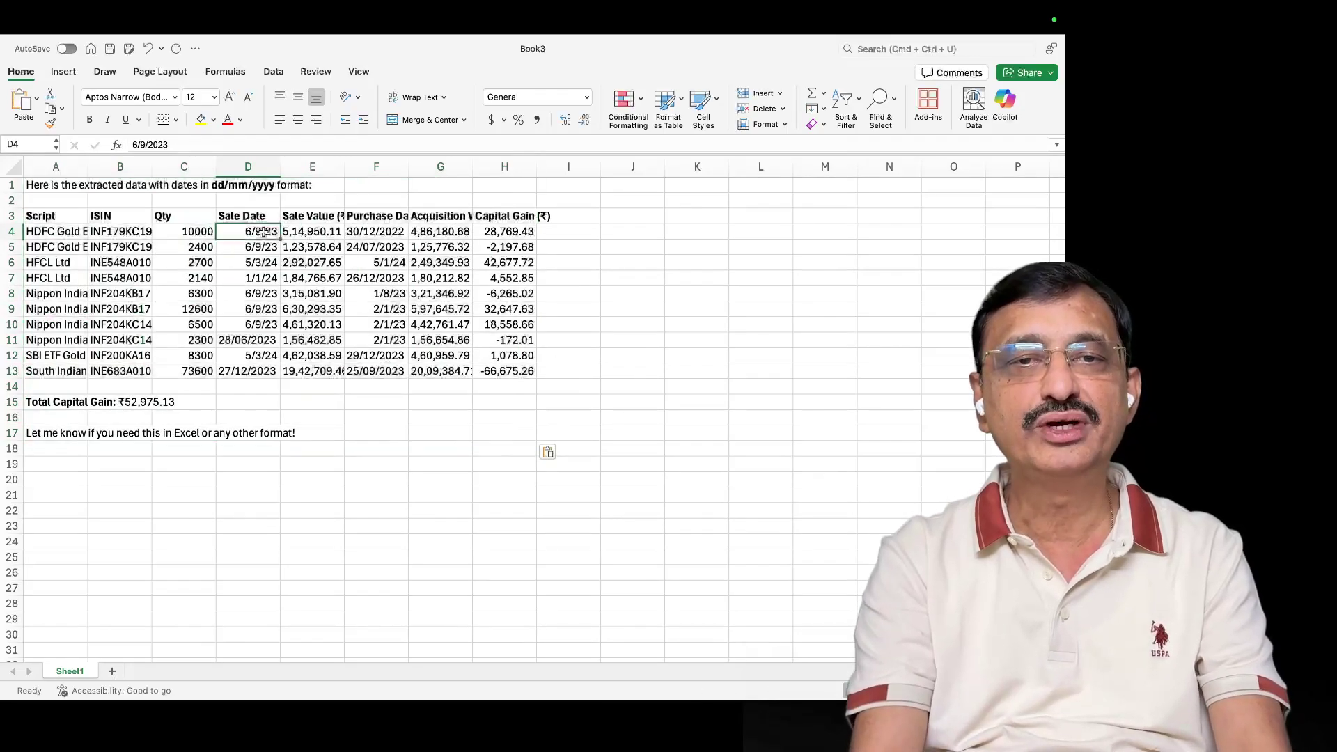
pyautogui.moveTo(72, 171); pyautogui.dragTo(502, 179)
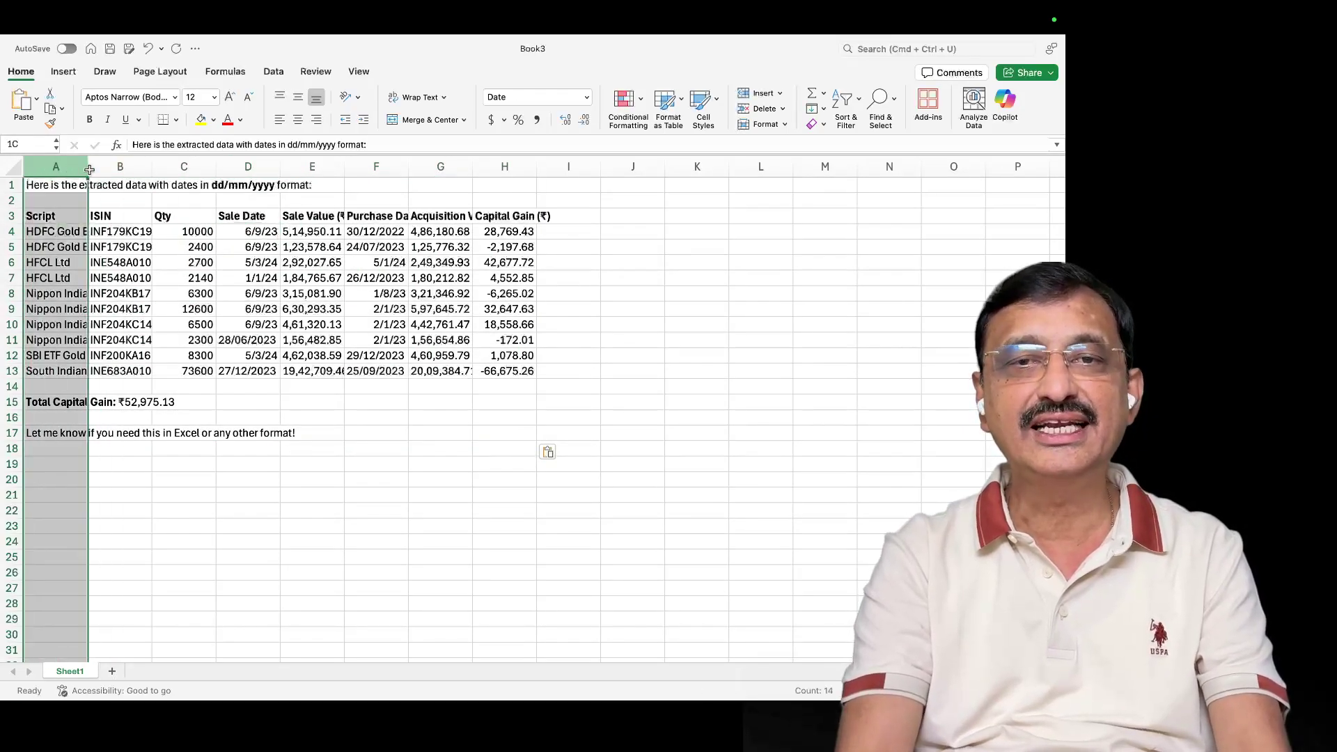
pyautogui.doubleClick(538, 162)
pyautogui.click(564, 372)
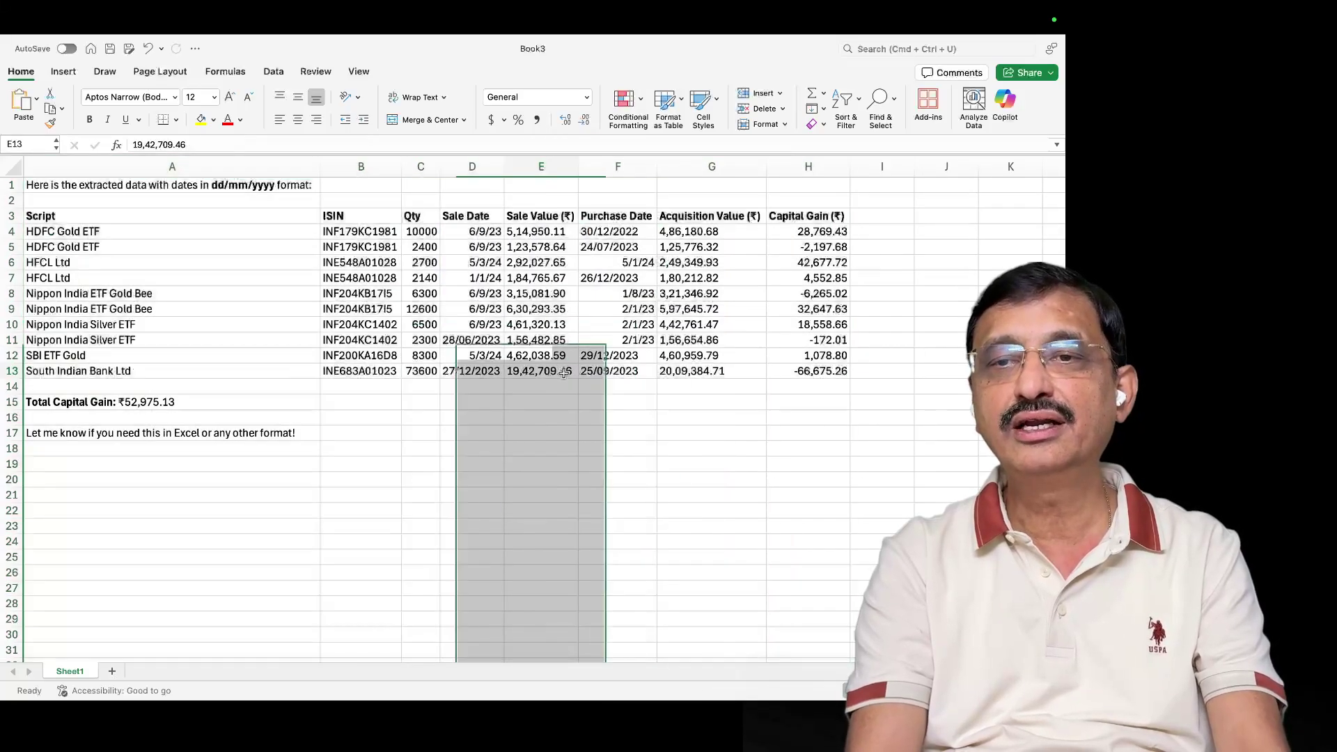
# Check the first Capital Gain value in H4, then select empty cell H14.
pyautogui.click(789, 387)
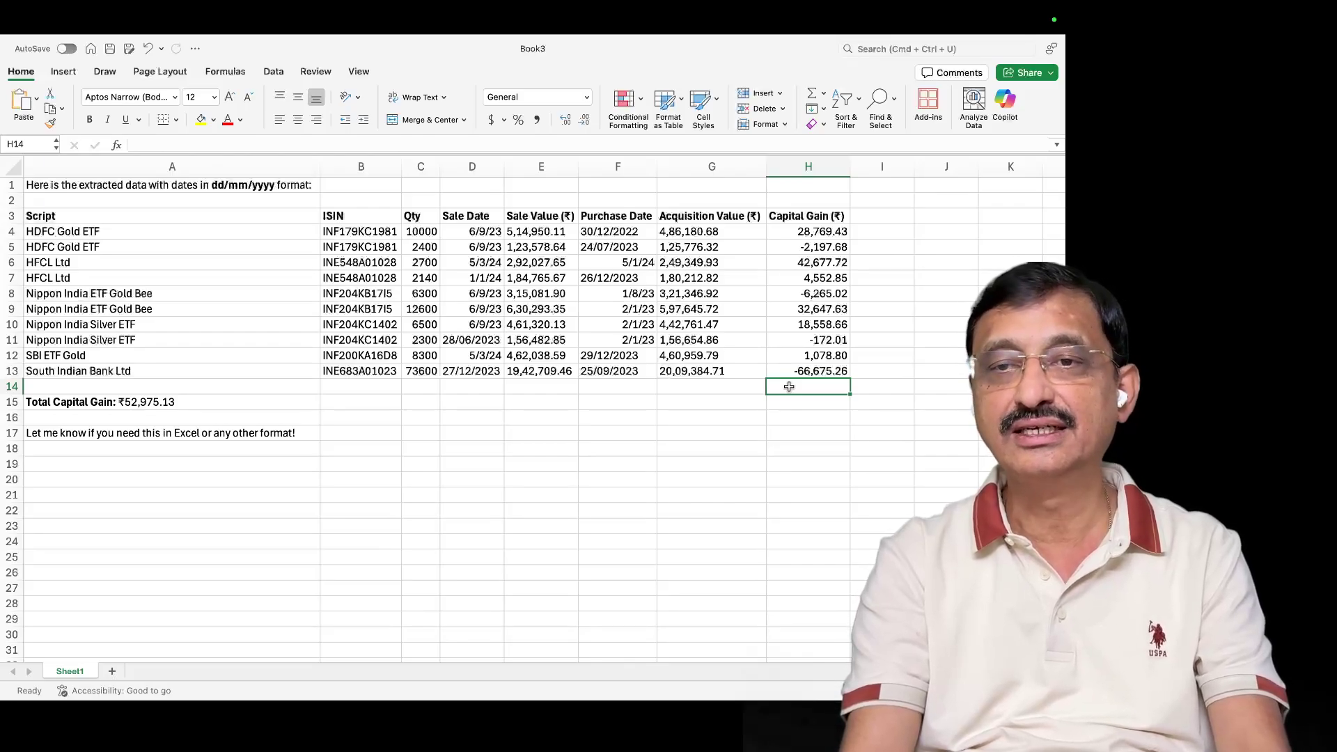
pyautogui.click(826, 235)
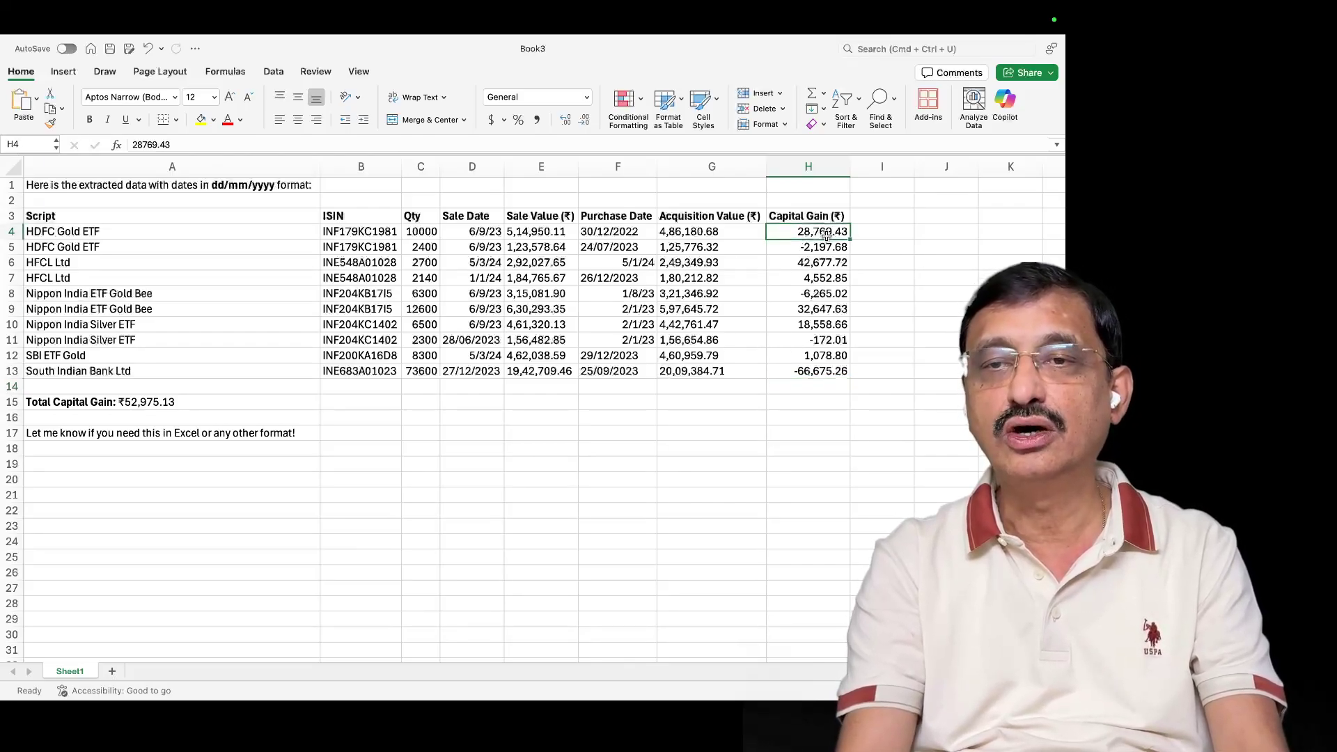
pyautogui.click(823, 385)
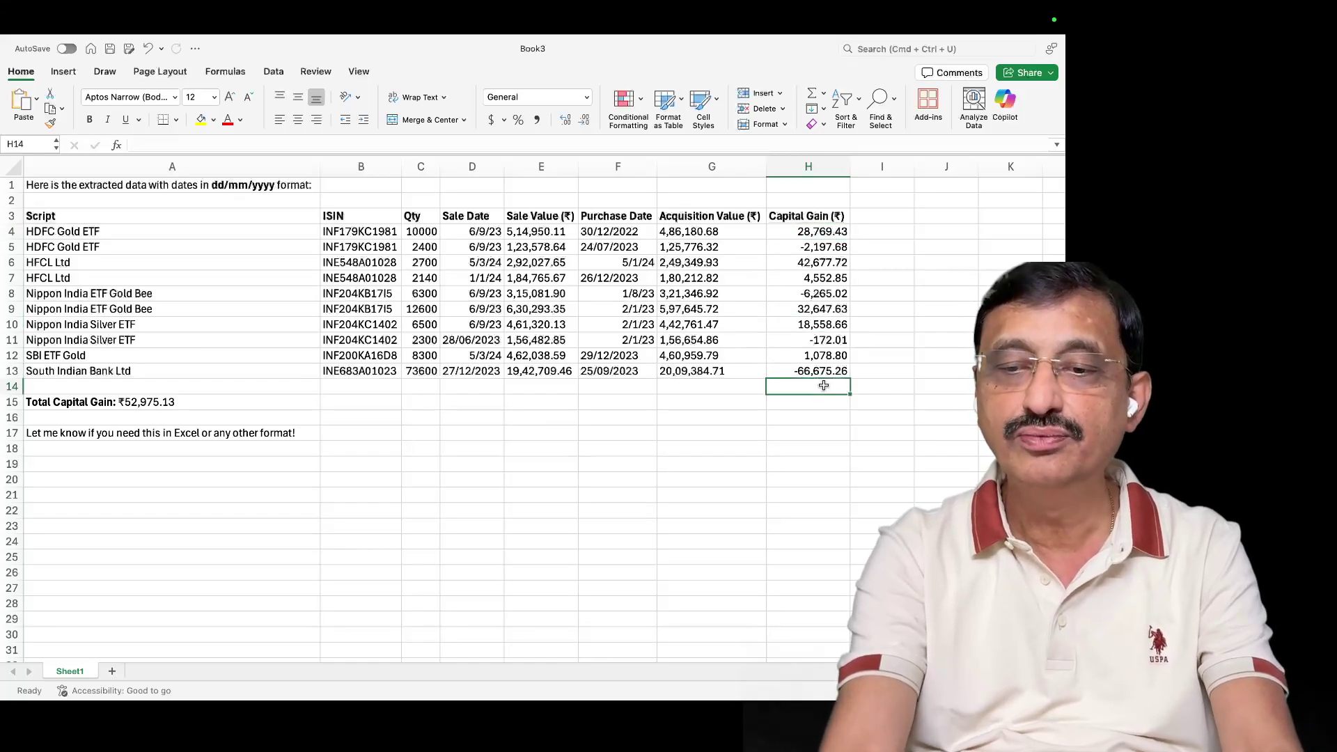
# Enter =sum(h4:h13) in H14, giving 52,975.12 against the ₹52,975.13 total.
pyautogui.write('=sum')
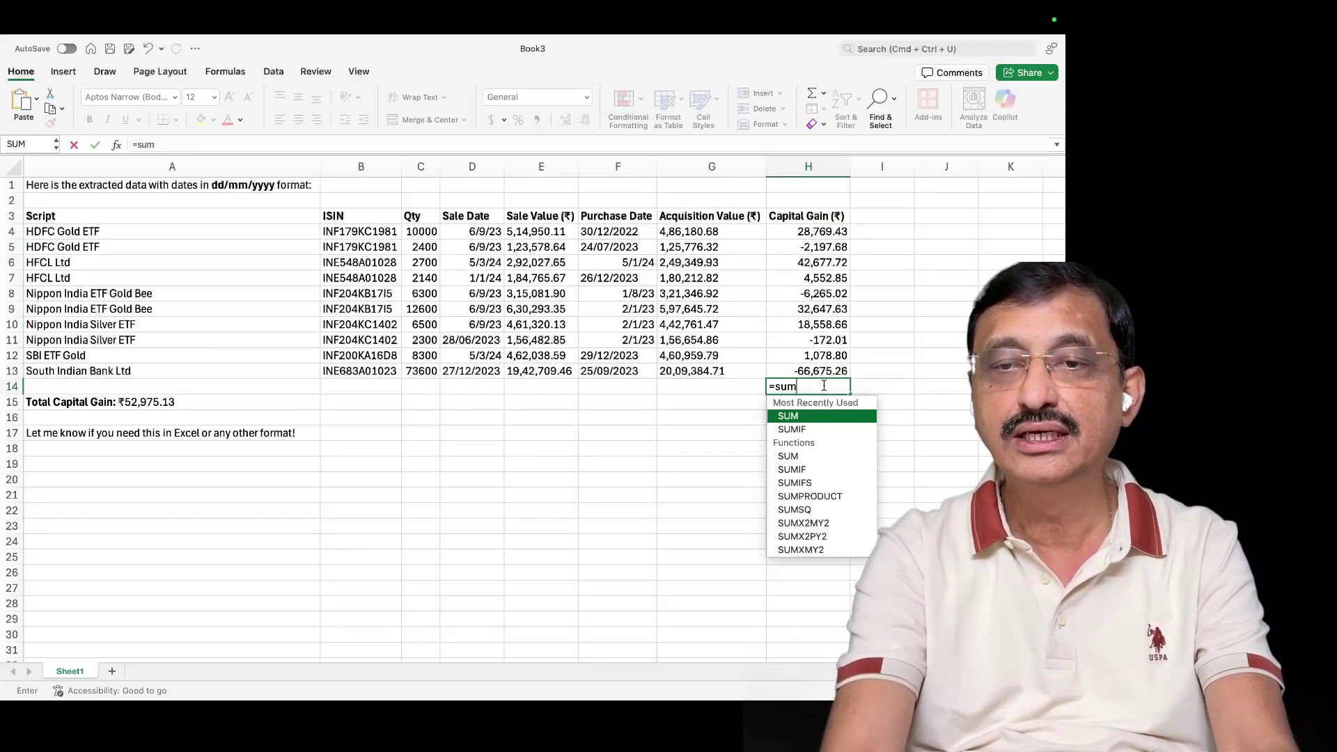
pyautogui.write('(')
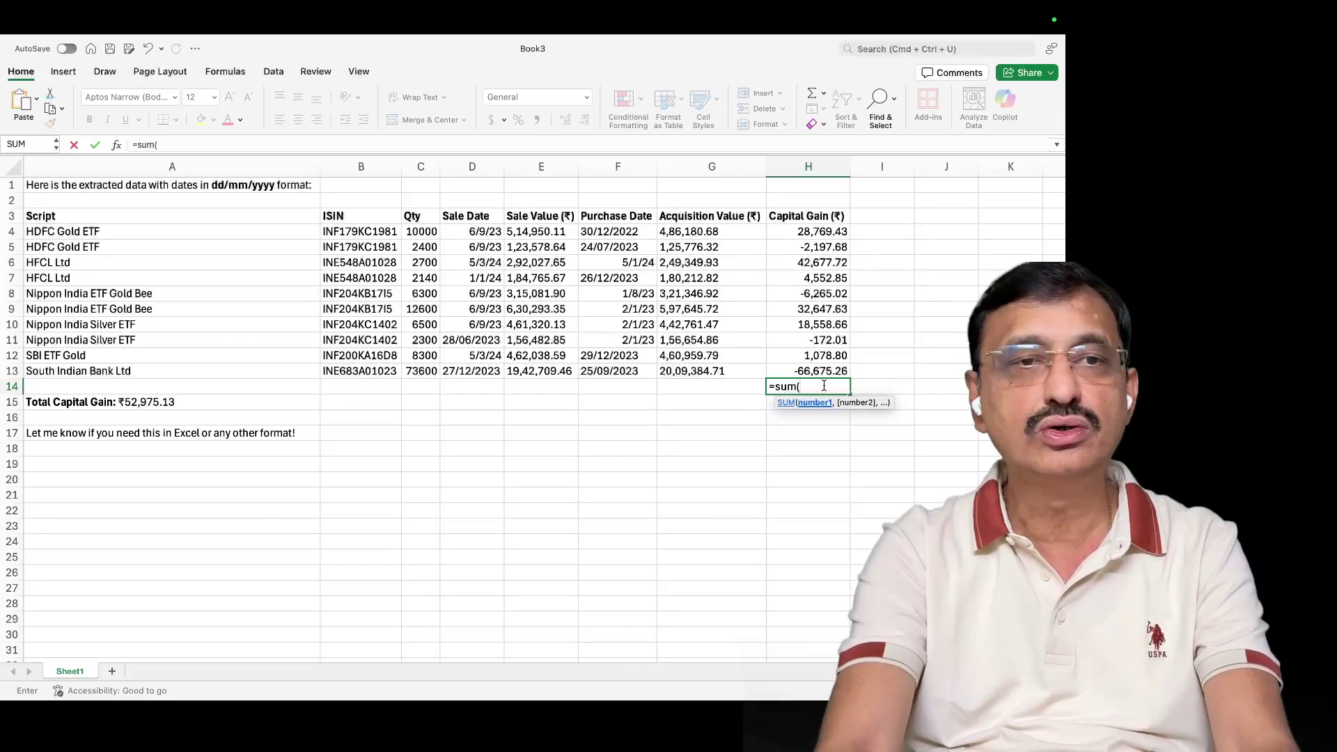
pyautogui.write('h4:')
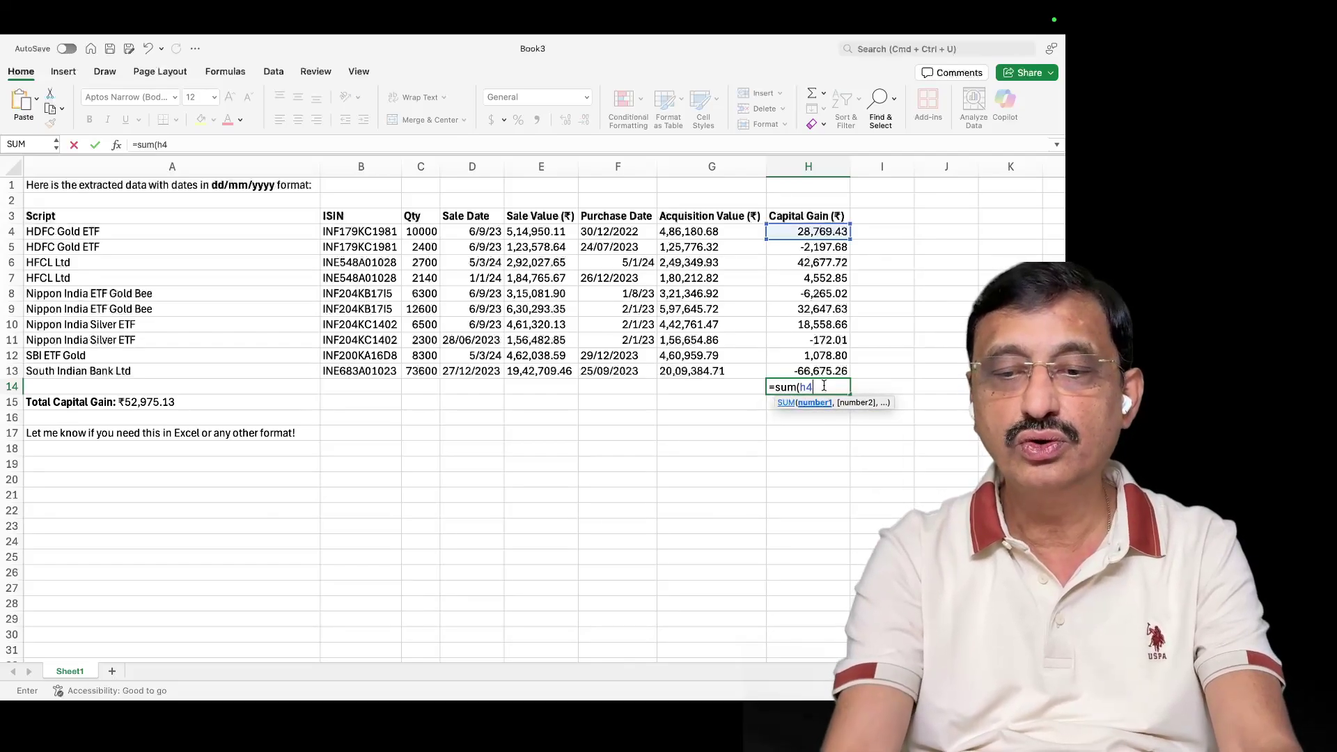
pyautogui.write('h')
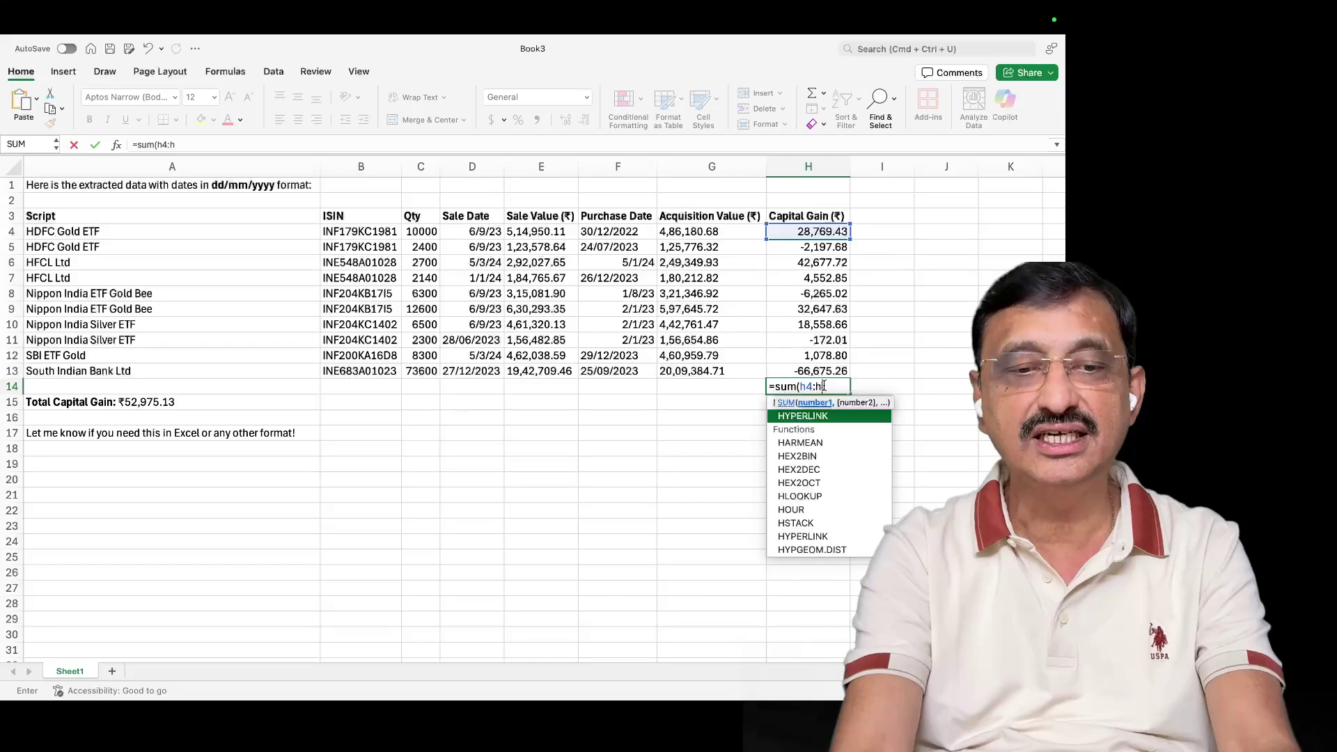
pyautogui.write('13')
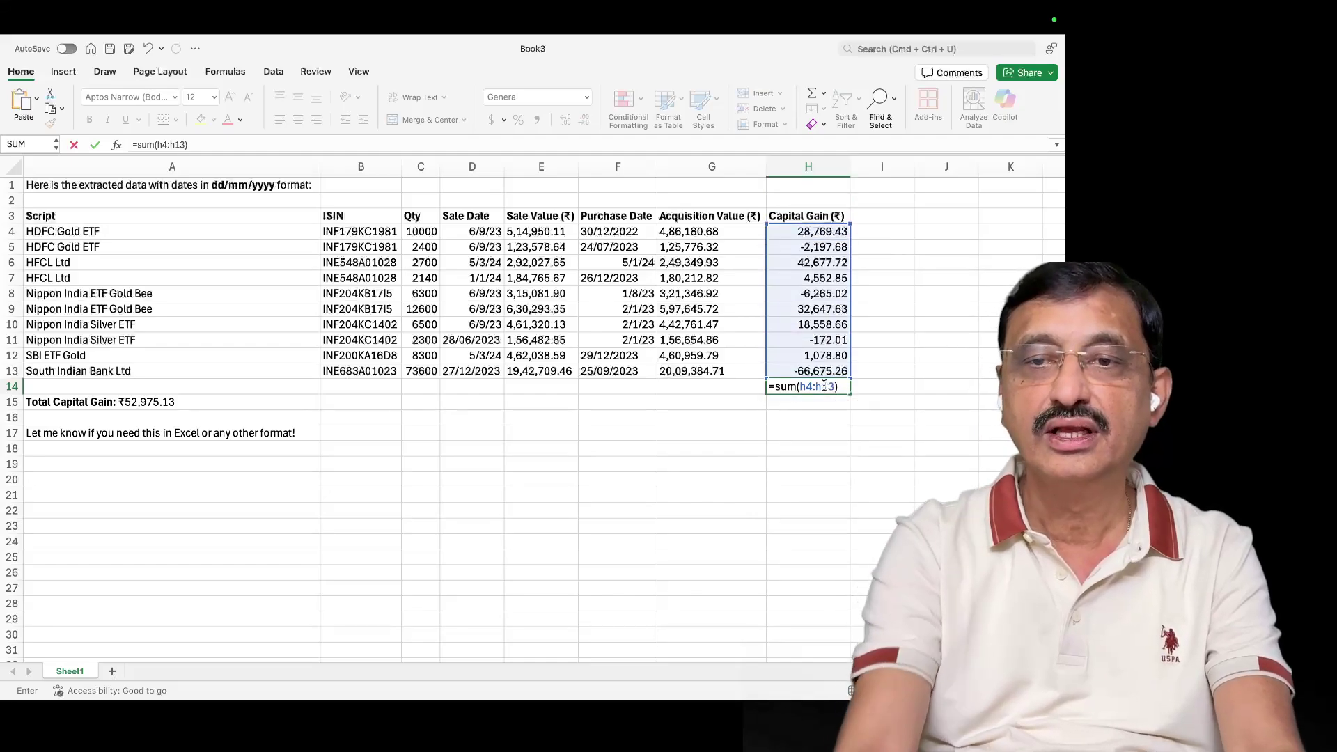
pyautogui.press('Return')
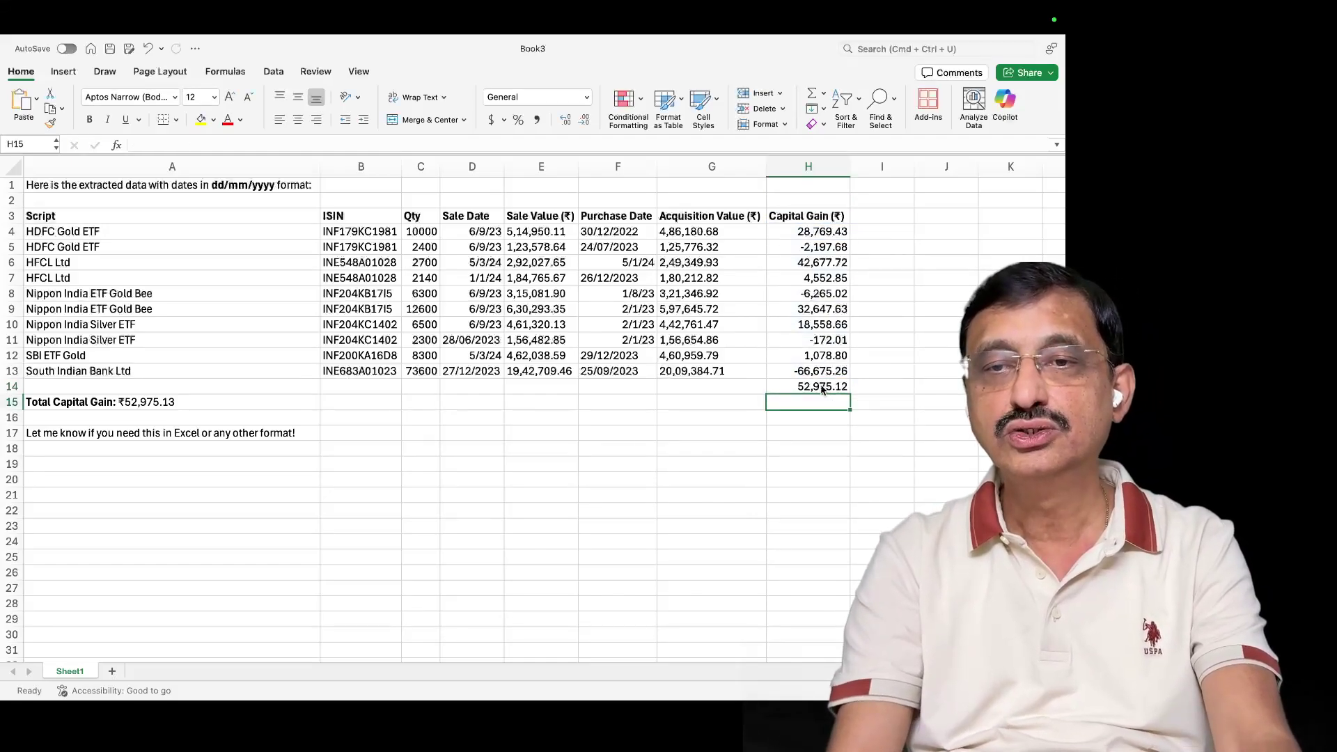
pyautogui.click(824, 387)
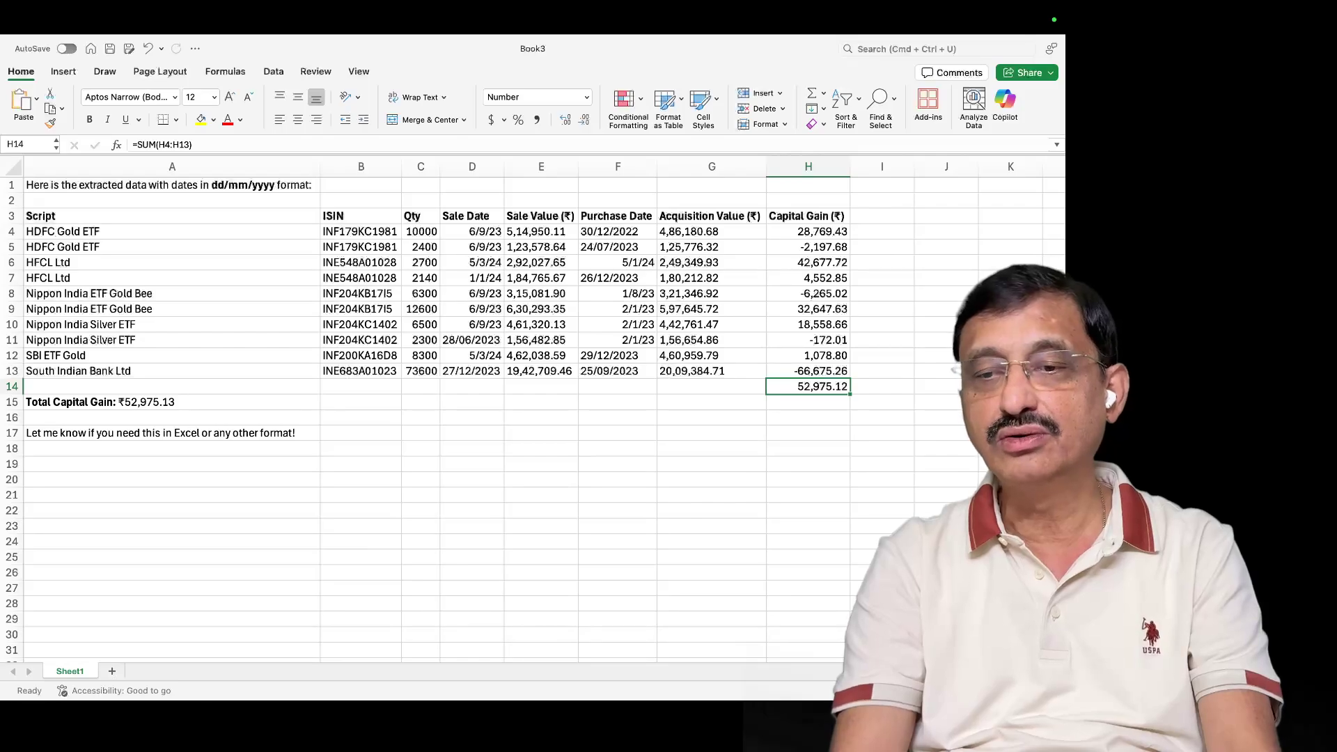
pyautogui.scroll(3, 533, 414)
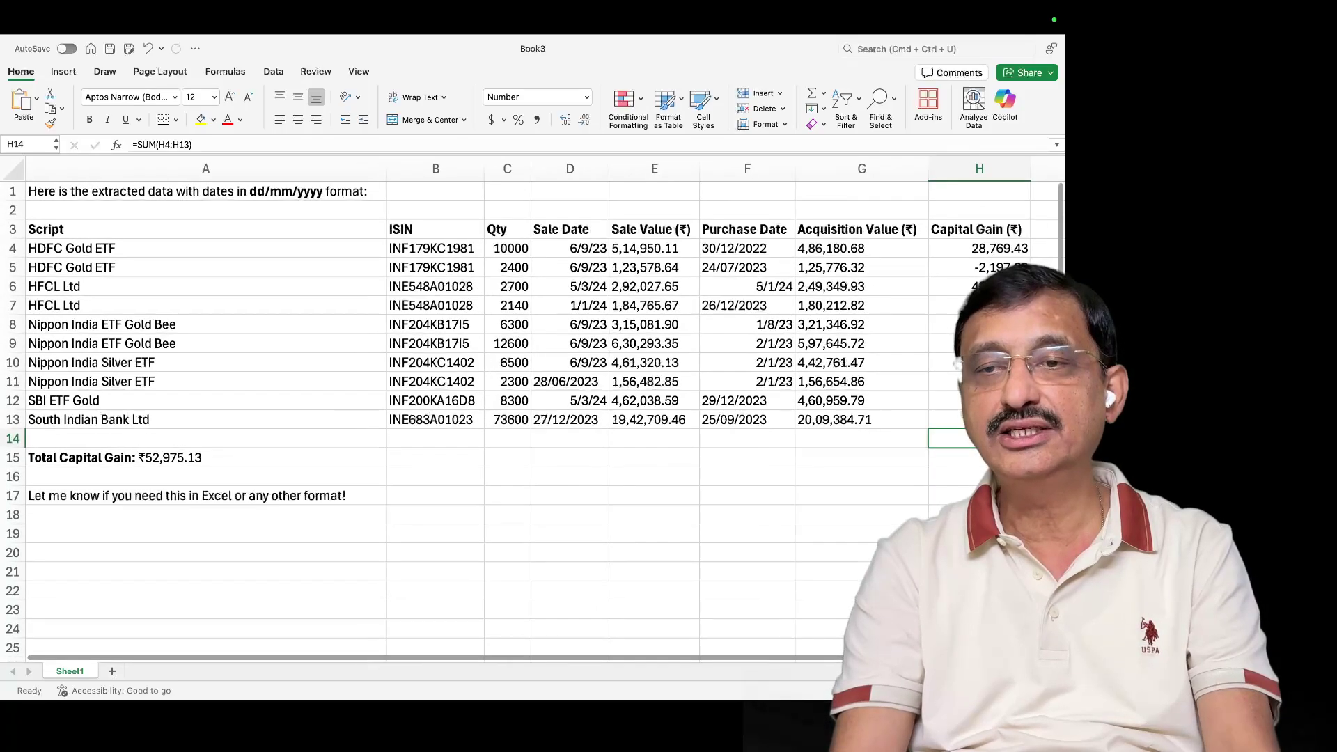
pyautogui.hscroll(3, 532, 414)
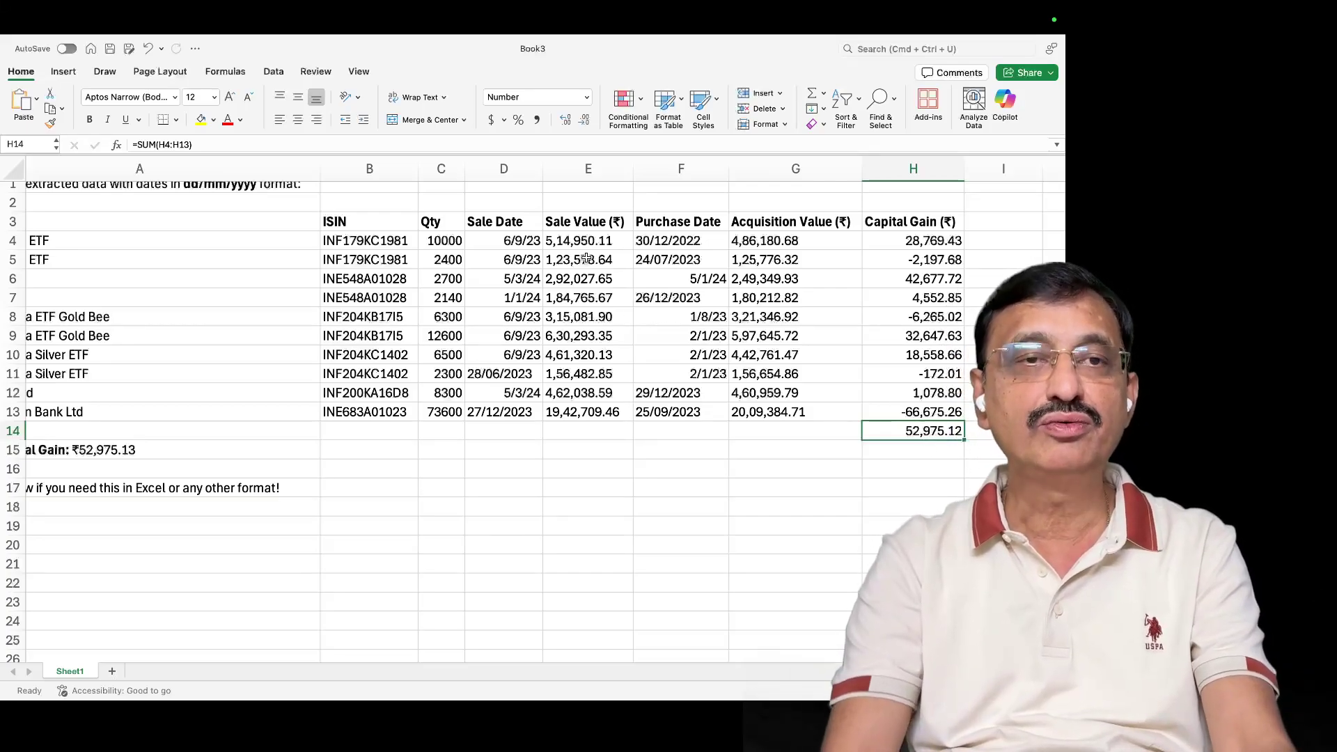
# Exit Excel full screen and show the original capital gains statement screenshot full screen in Preview.
pyautogui.press('ctrl+super+f')
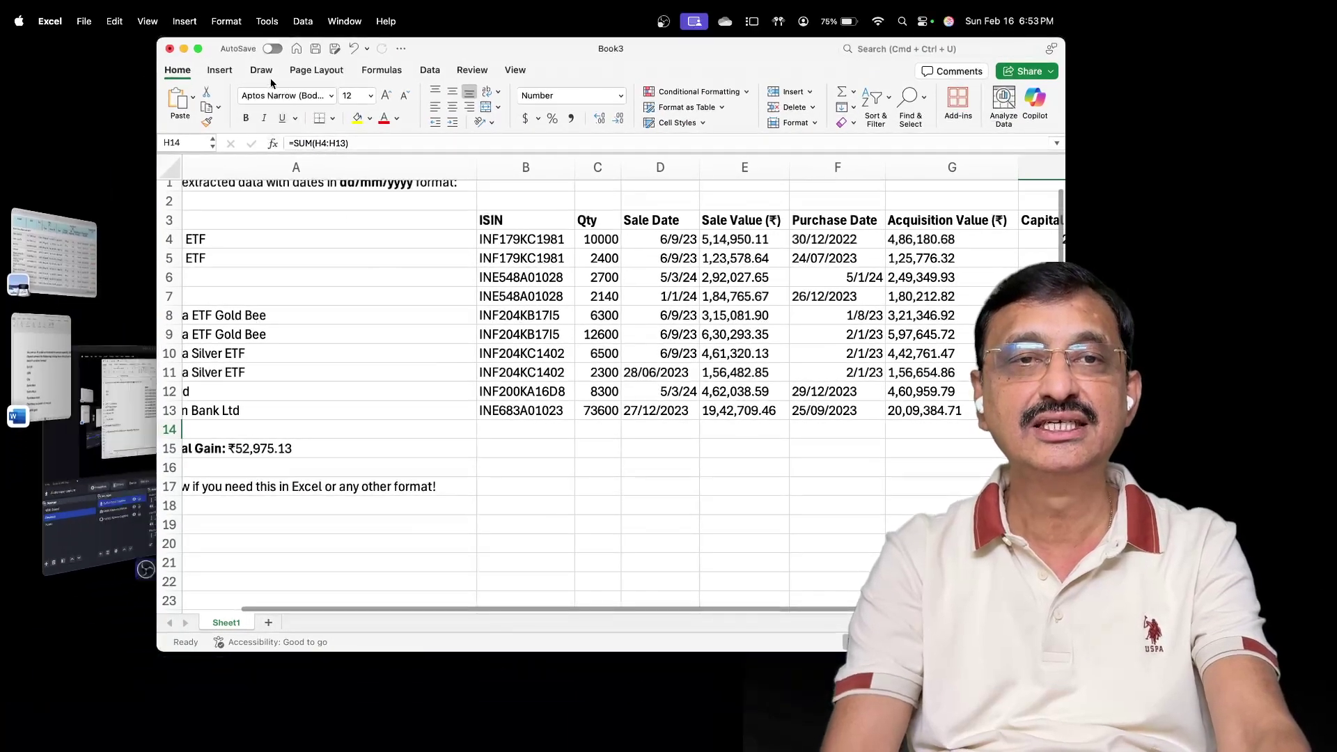
pyautogui.click(185, 49)
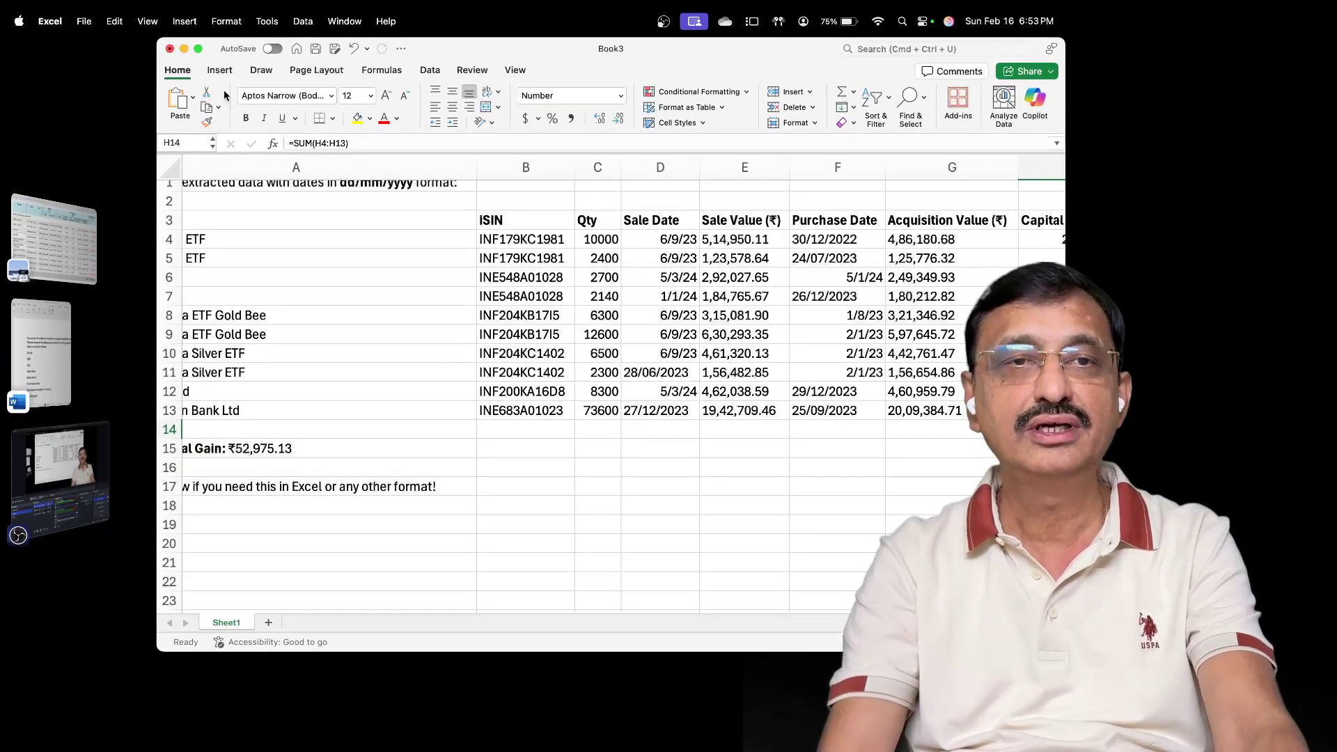
pyautogui.click(184, 49)
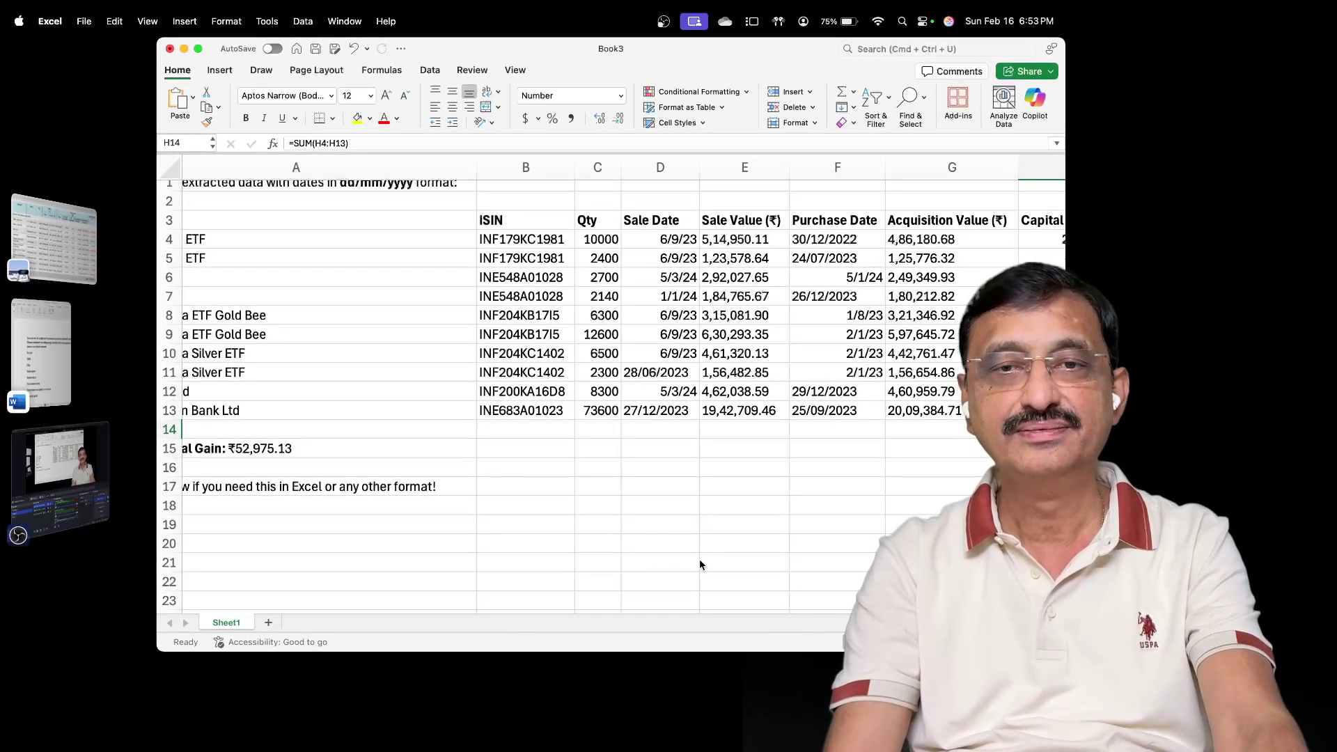
pyautogui.click(58, 233)
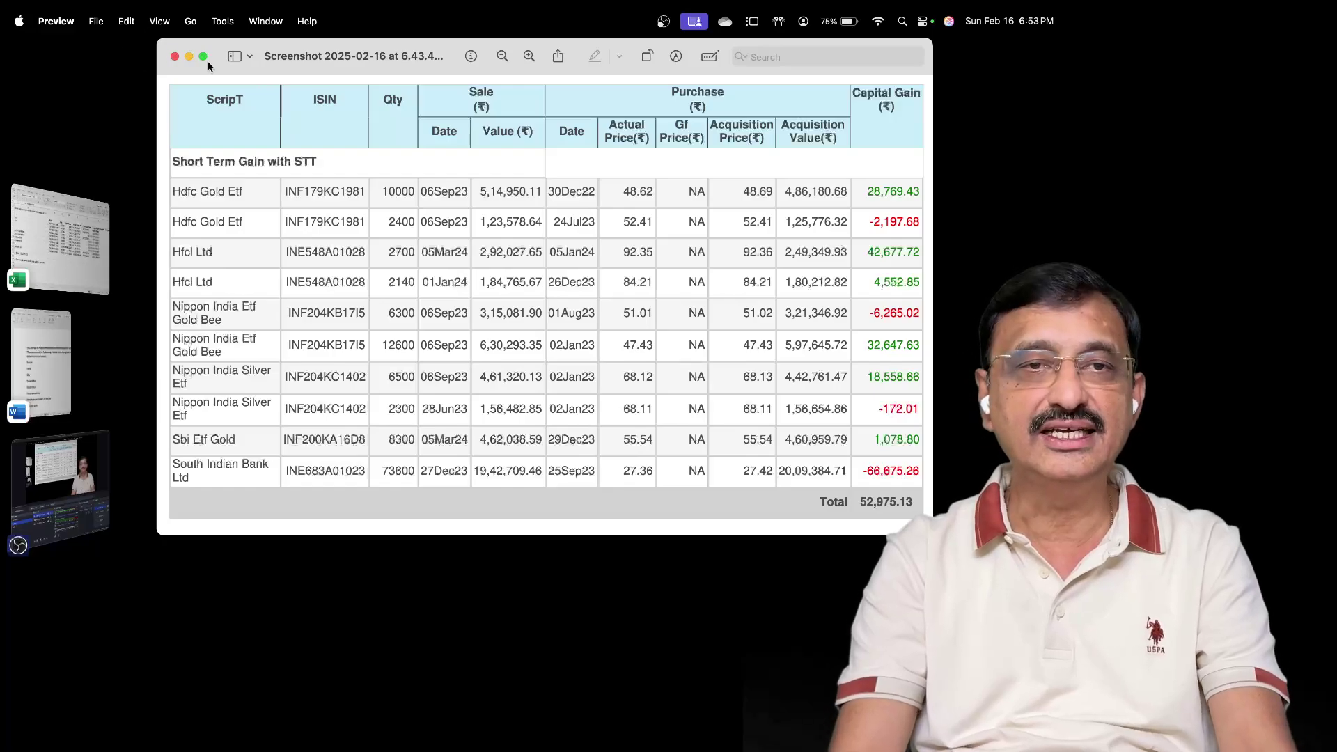
pyautogui.click(204, 58)
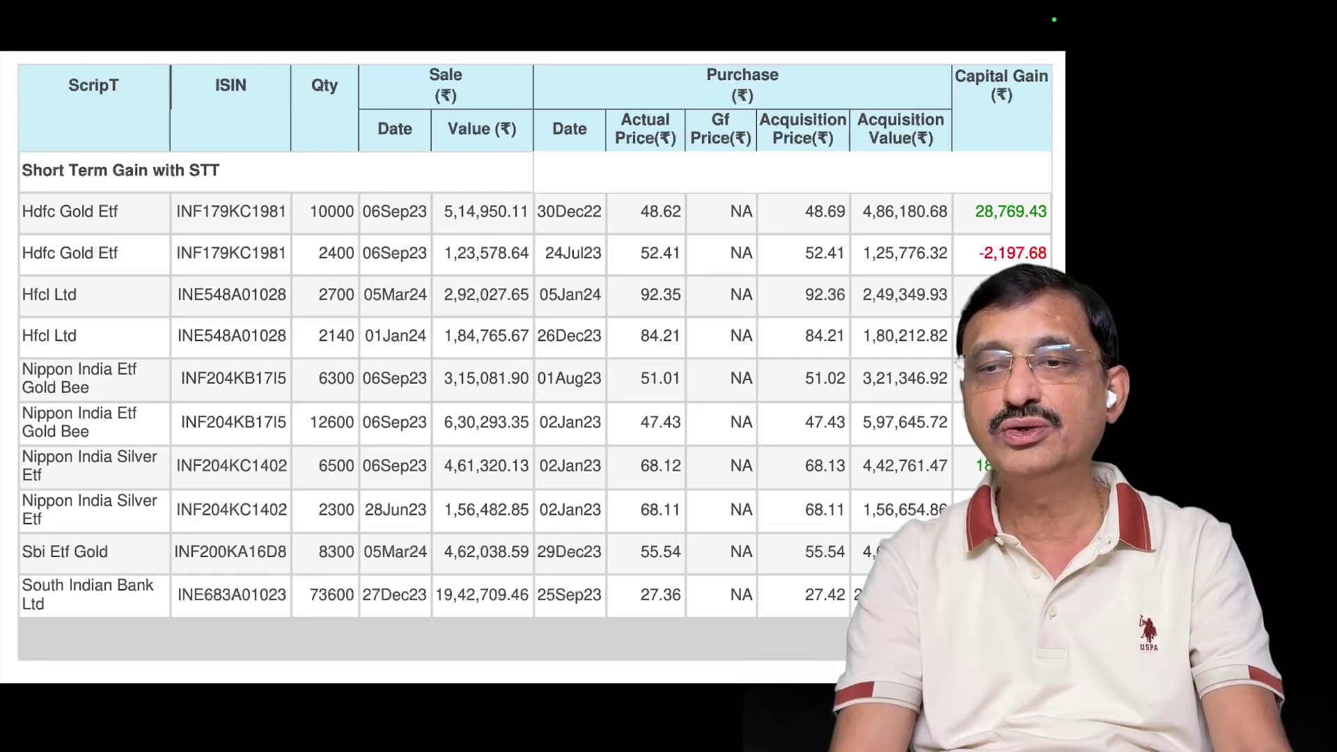